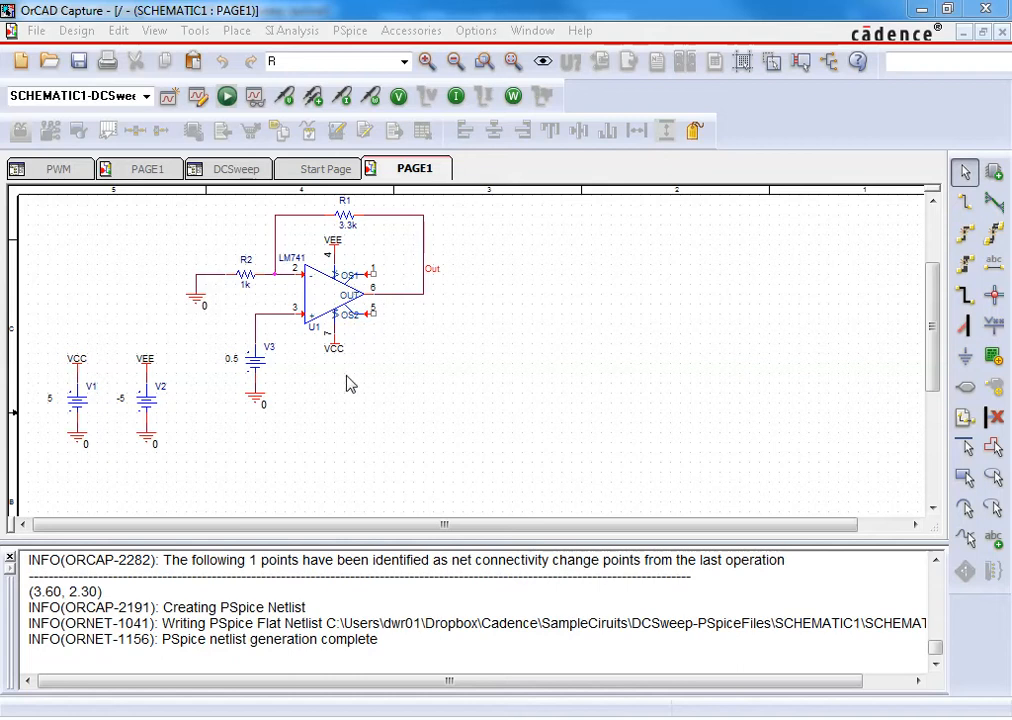
# Create a simulation profile named transient with a Time Domain (Transient) analysis running to 1000ns.
pyautogui.click(168, 97)
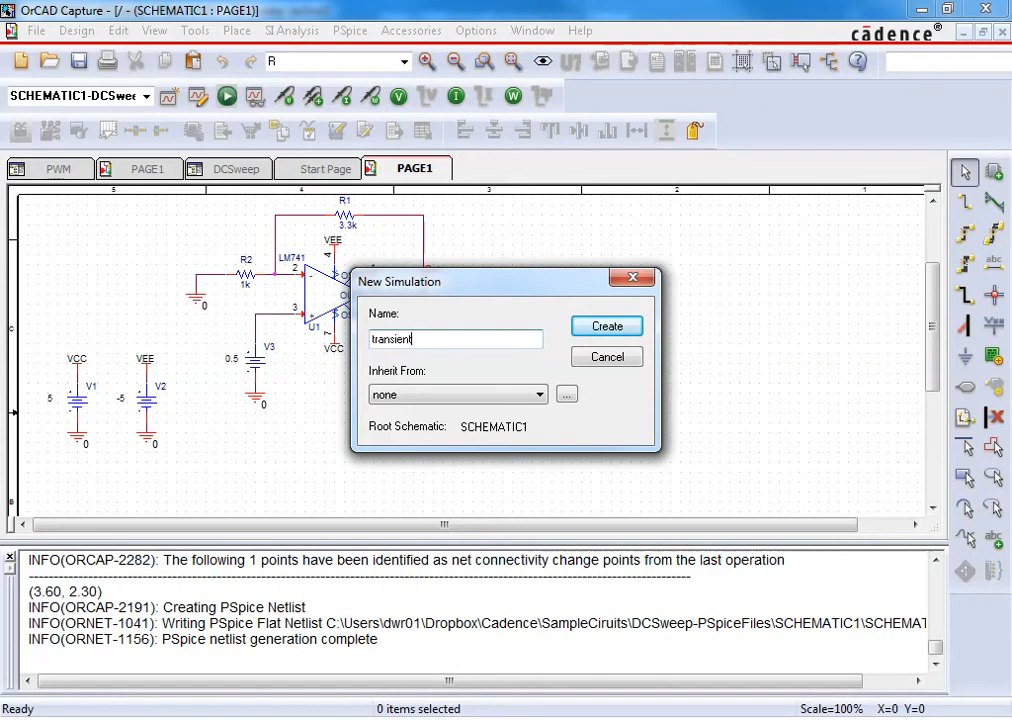
pyautogui.press('Return')
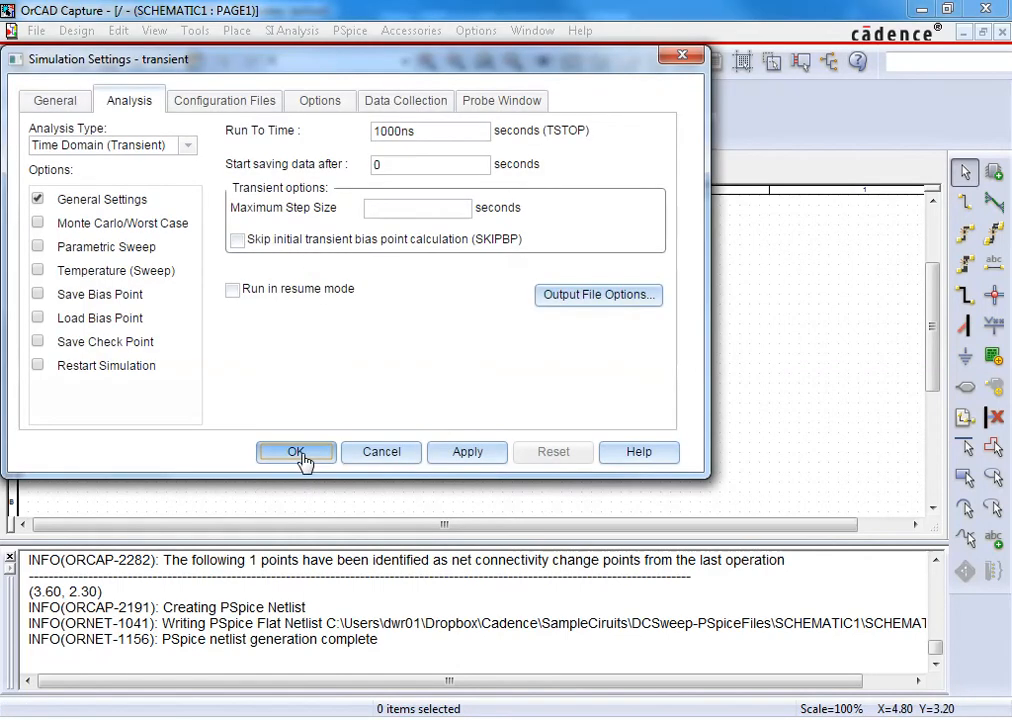
pyautogui.click(301, 456)
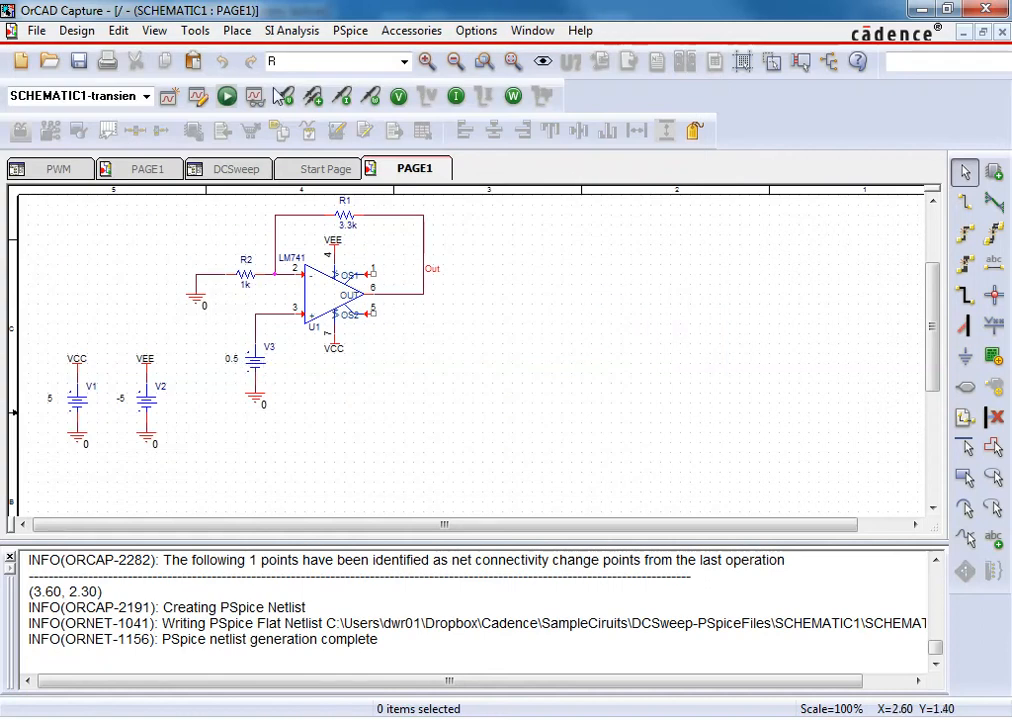
# Run the transient simulation and place a voltage marker on the Out net to plot the op-amp's output.
pyautogui.click(227, 97)
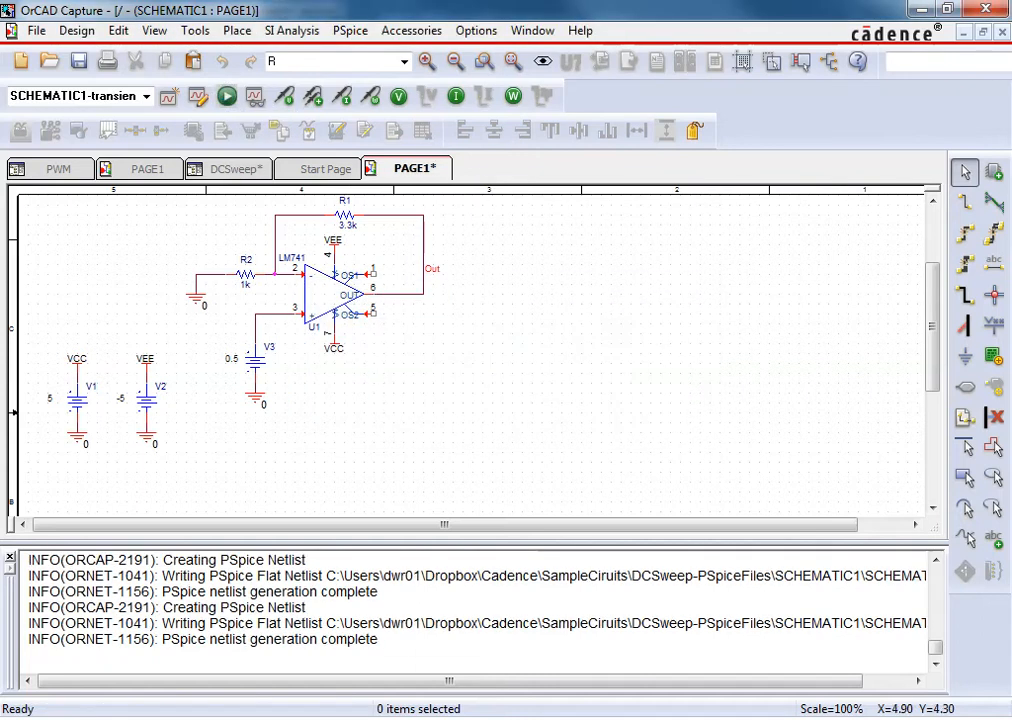
pyautogui.hotkey('alt', 'Tab')
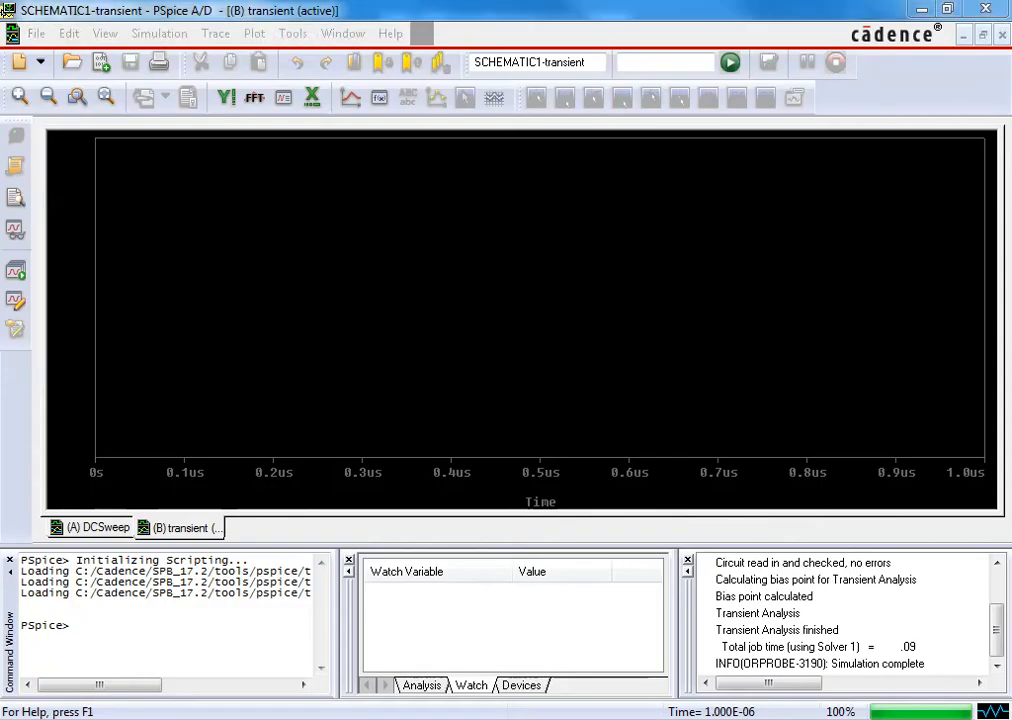
pyautogui.click(287, 98)
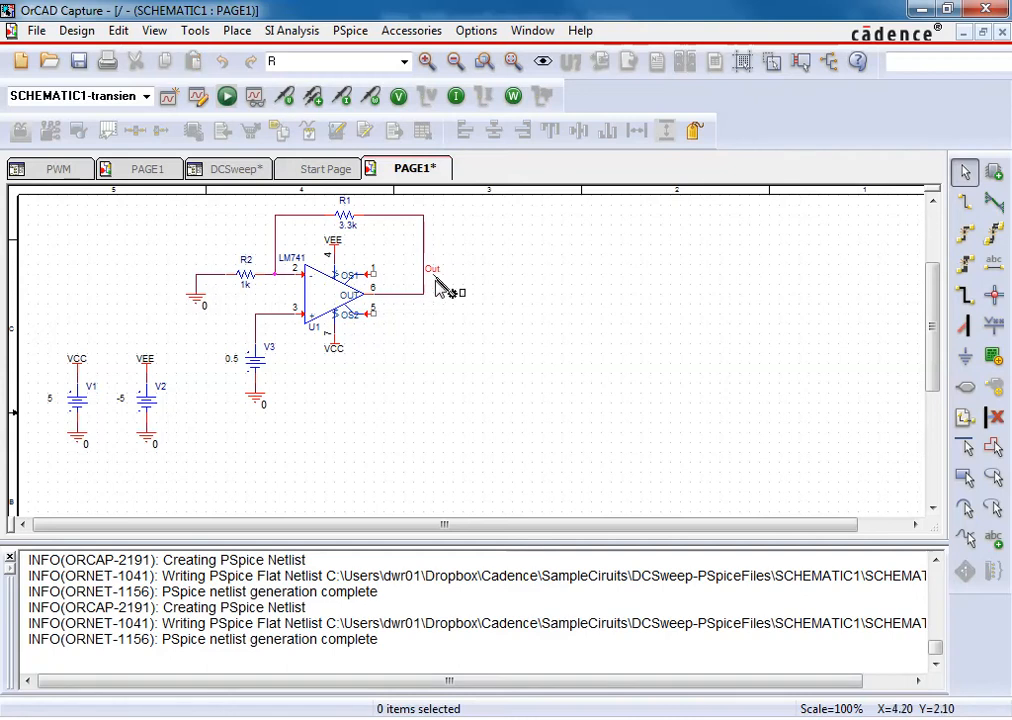
pyautogui.click(430, 300)
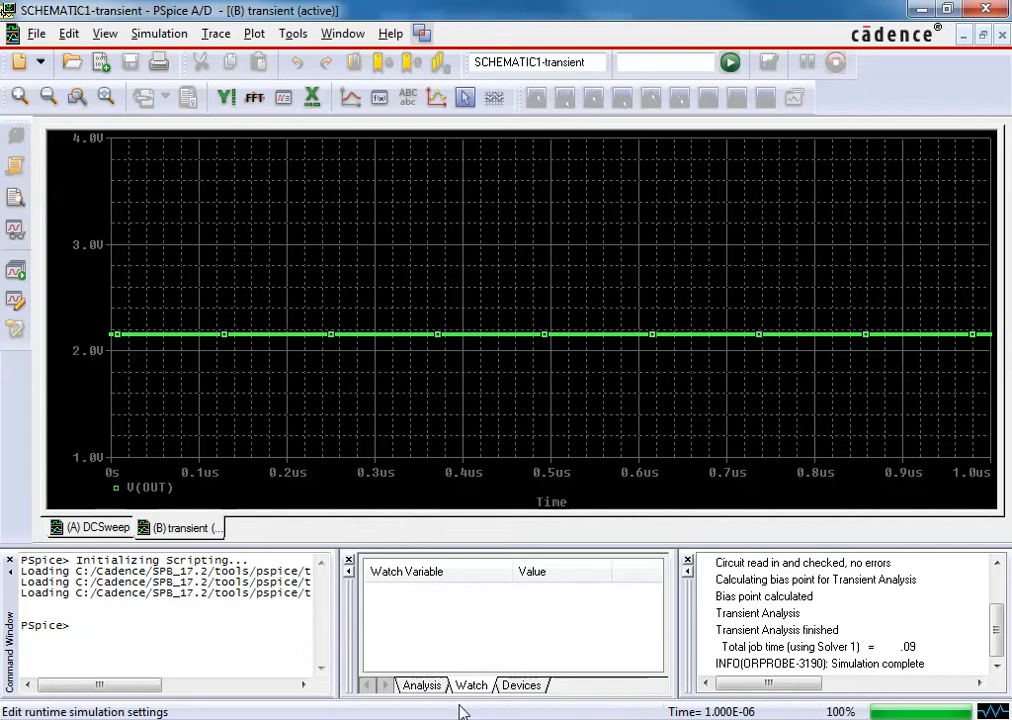
pyautogui.click(700, 718)
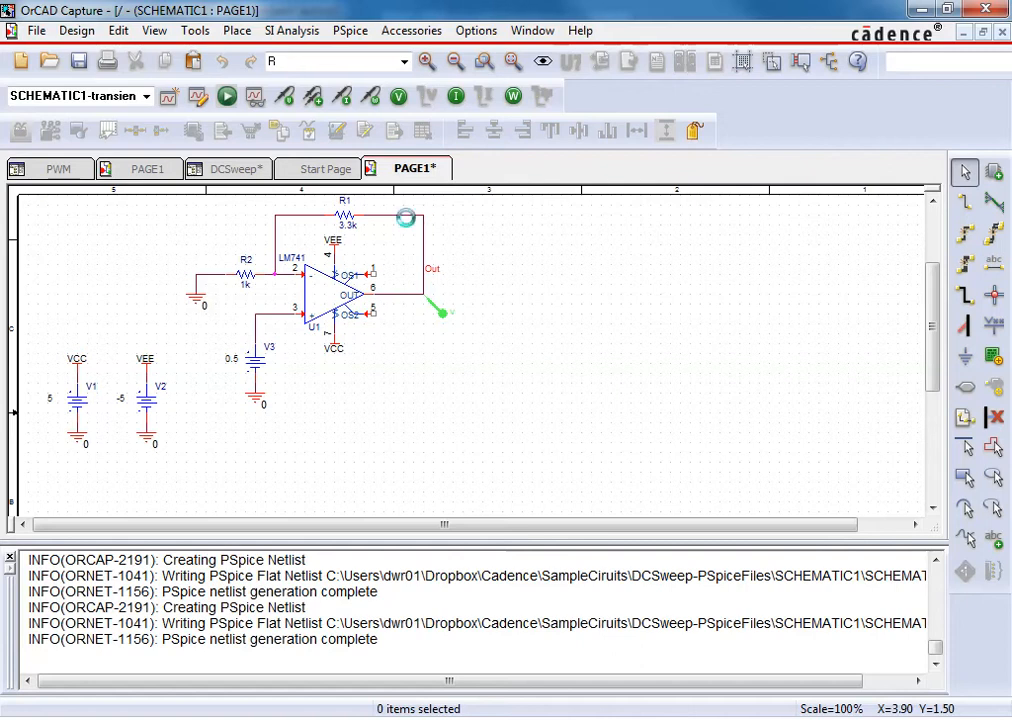
pyautogui.click(322, 170)
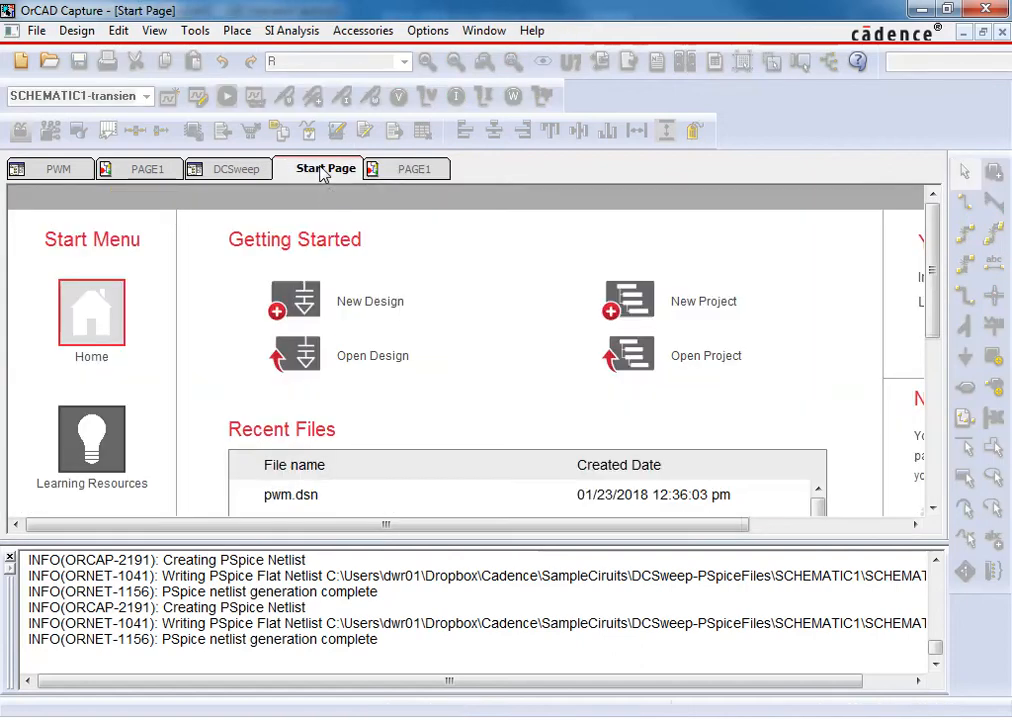
pyautogui.click(387, 172)
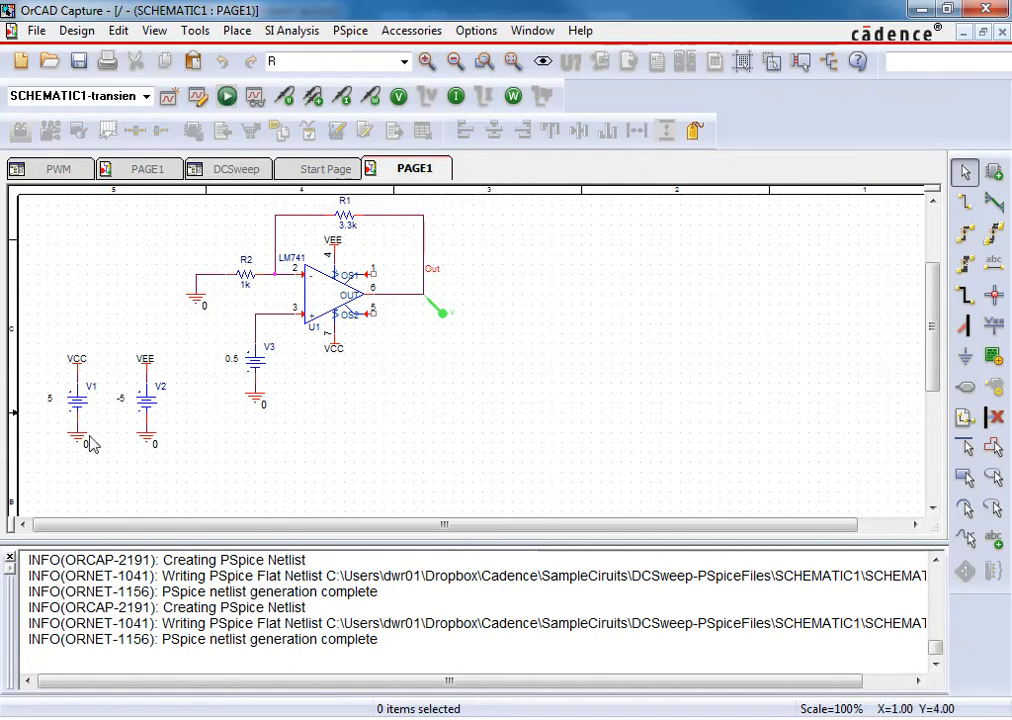
pyautogui.click(246, 169)
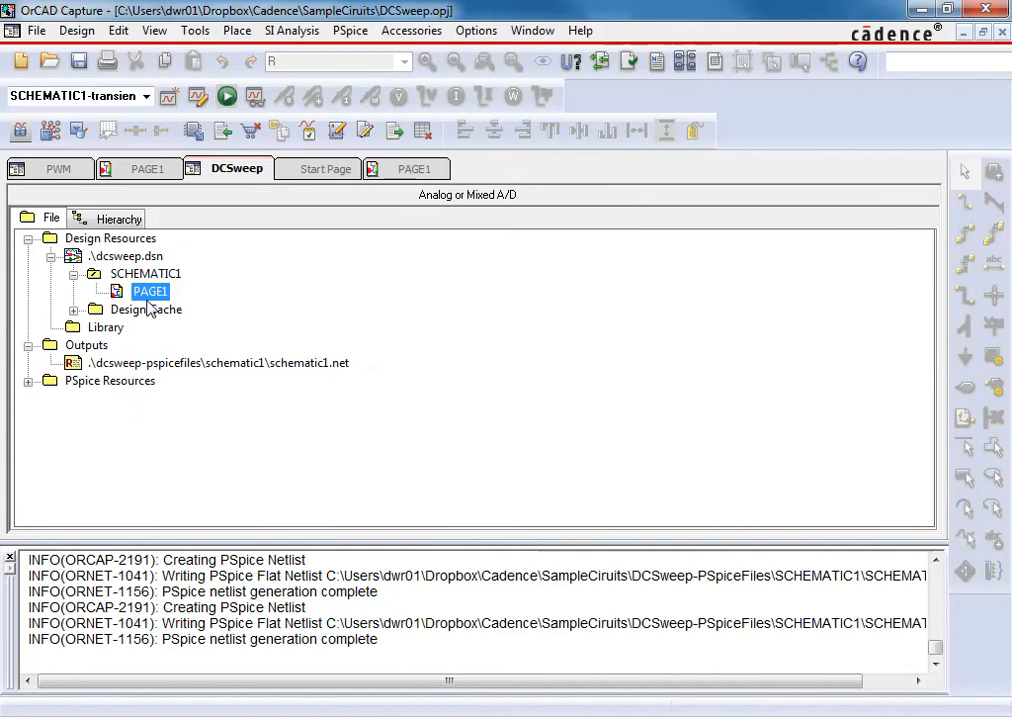
pyautogui.click(364, 174)
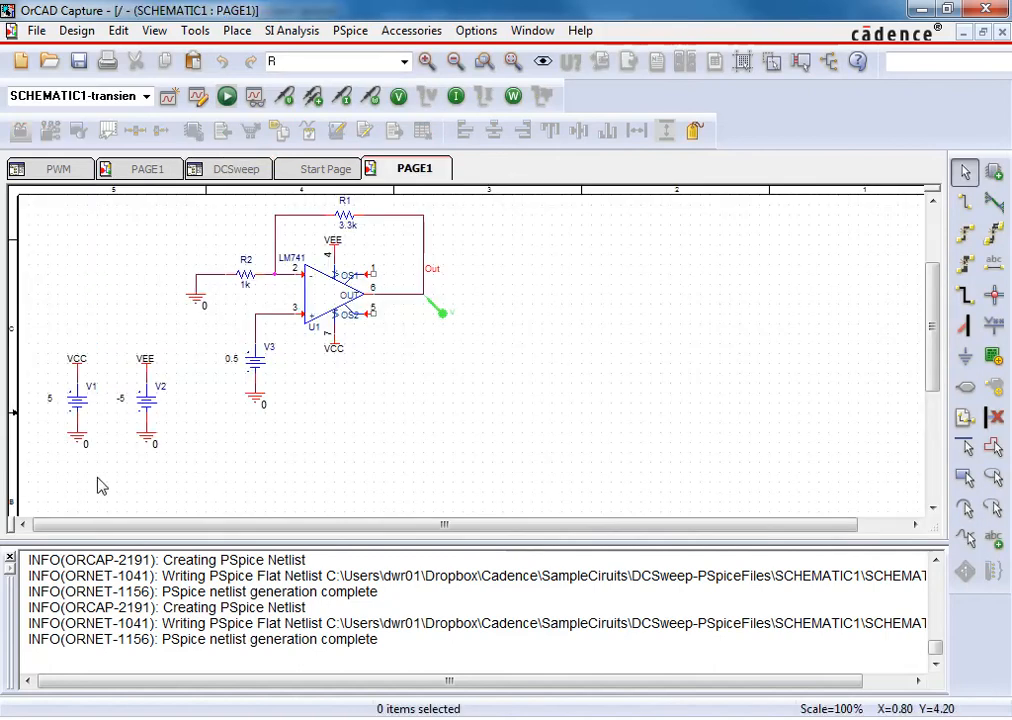
# Delete the entire op-amp circuit, including the supplies and the voltage marker, from the schematic page.
pyautogui.moveTo(56, 469); pyautogui.dragTo(588, 321)
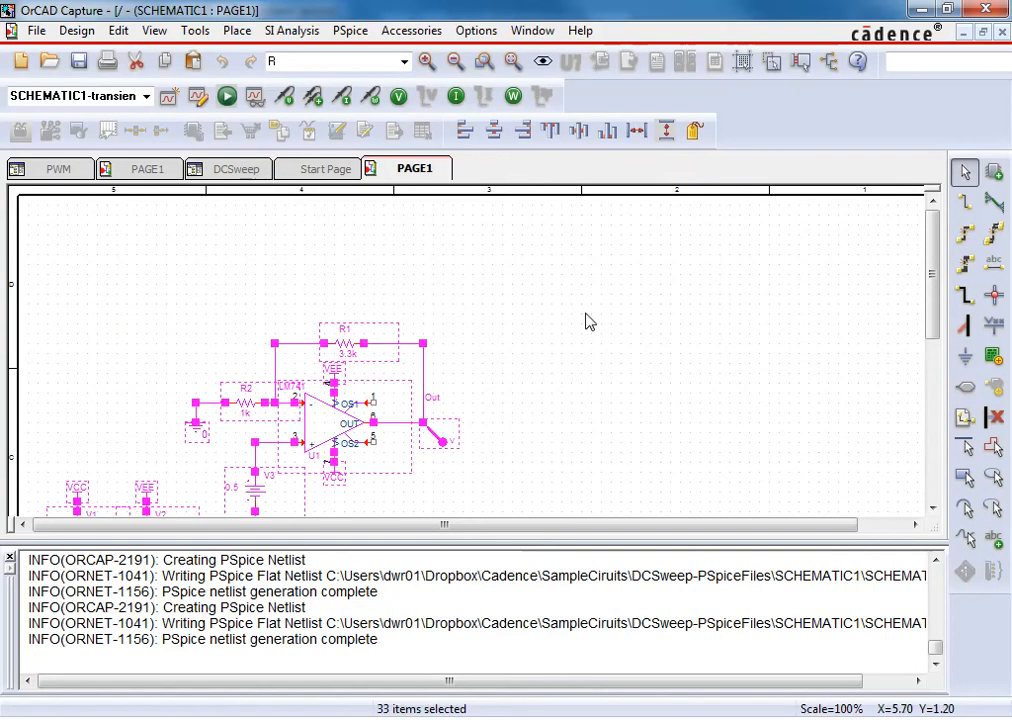
pyautogui.press('Delete')
pyautogui.scroll(-1, 290, 379)
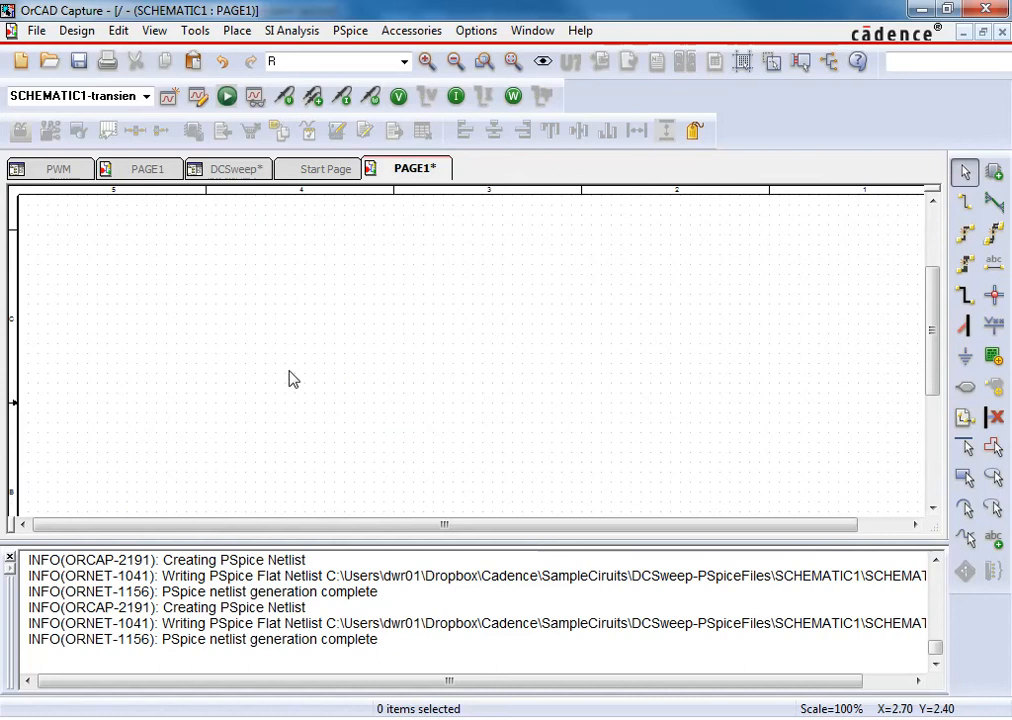
pyautogui.scroll(1, 292, 375)
pyautogui.scroll(-4, 298, 369)
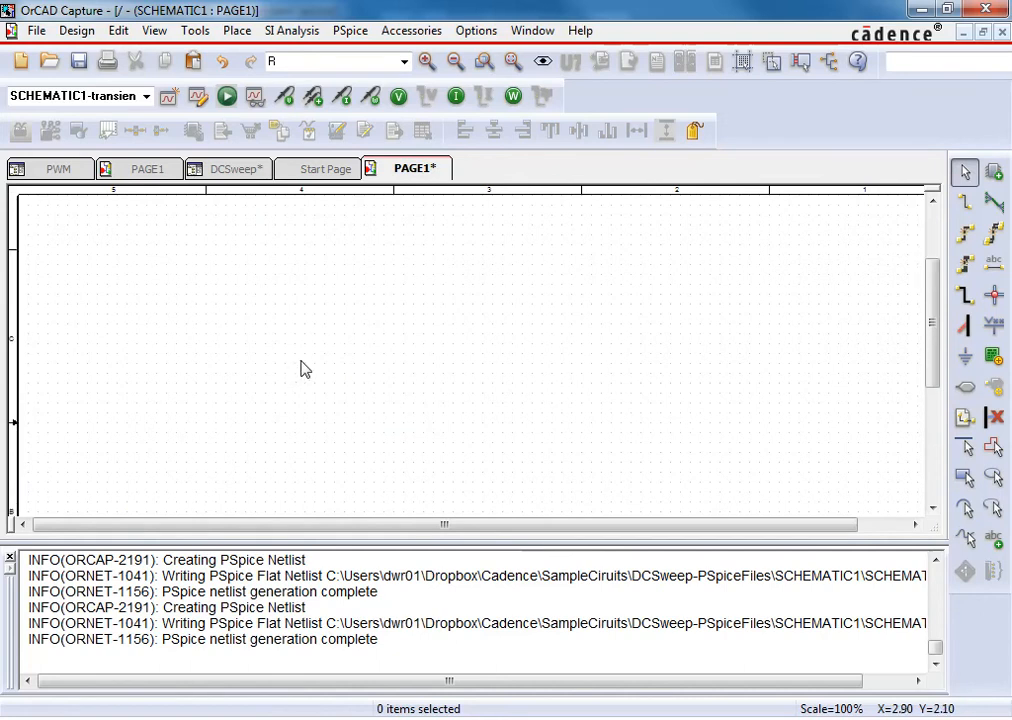
pyautogui.scroll(2, 305, 367)
pyautogui.scroll(1, 310, 366)
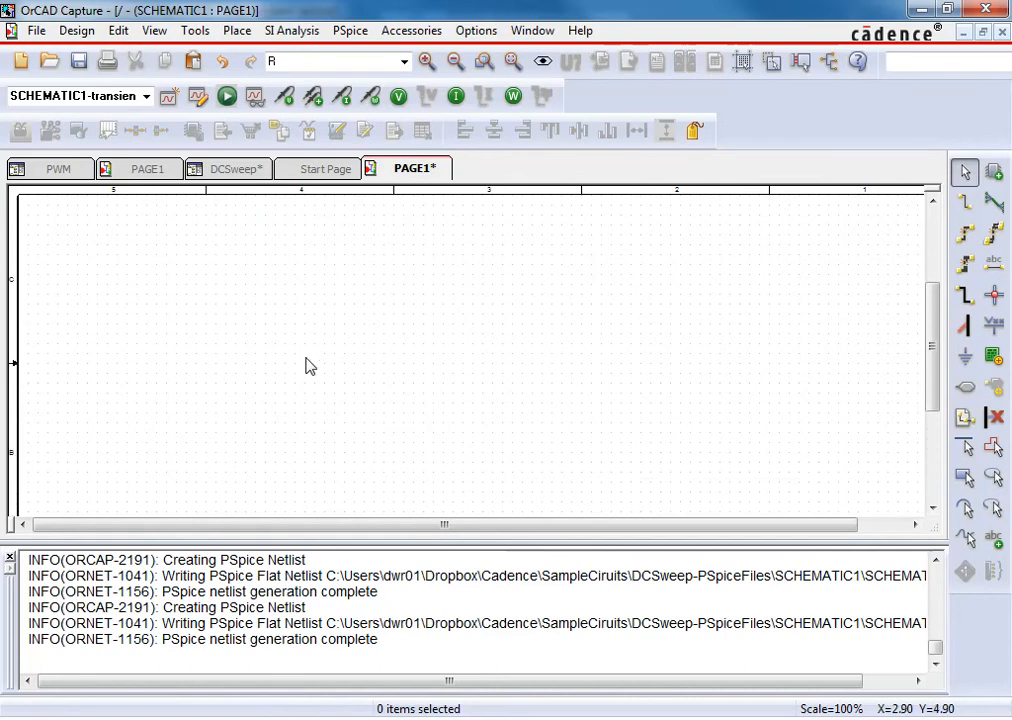
# Start placing a part and list the components of the OPAMP library.
pyautogui.click(995, 174)
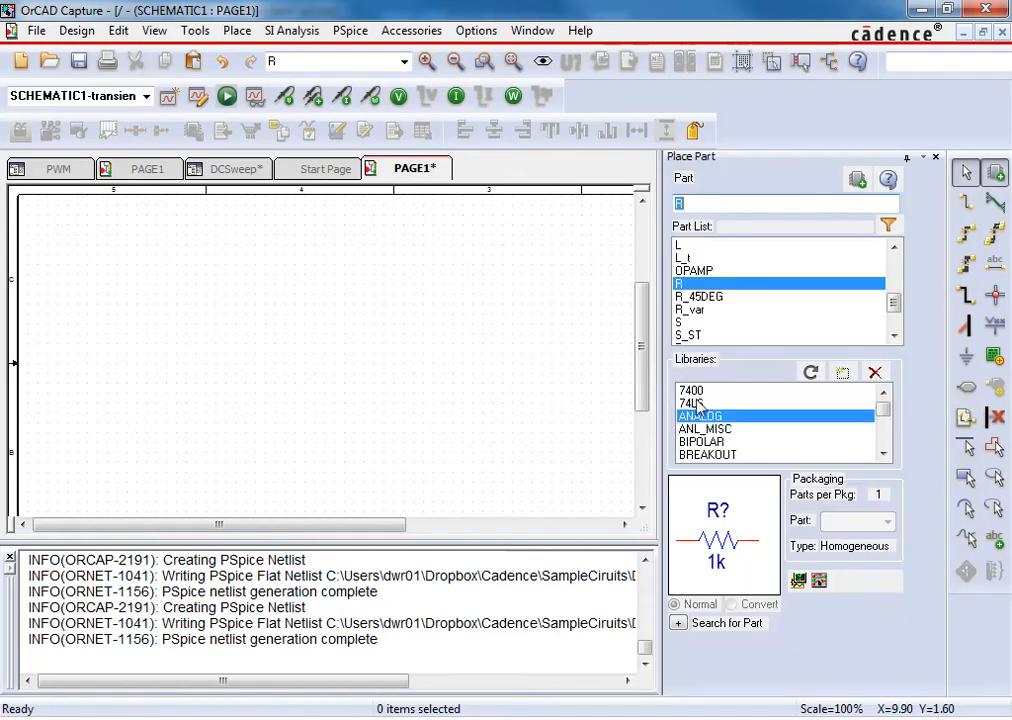
pyautogui.click(884, 453)
pyautogui.click(884, 453)
pyautogui.click(884, 453)
pyautogui.click(884, 453)
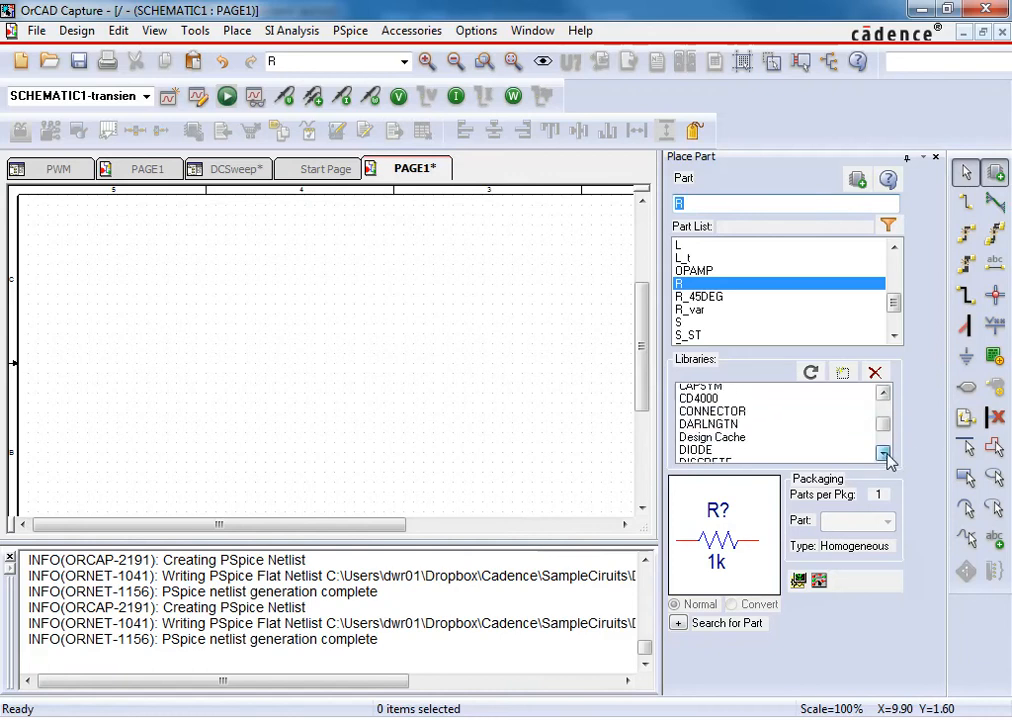
pyautogui.click(884, 453)
pyautogui.click(884, 453)
pyautogui.click(884, 453)
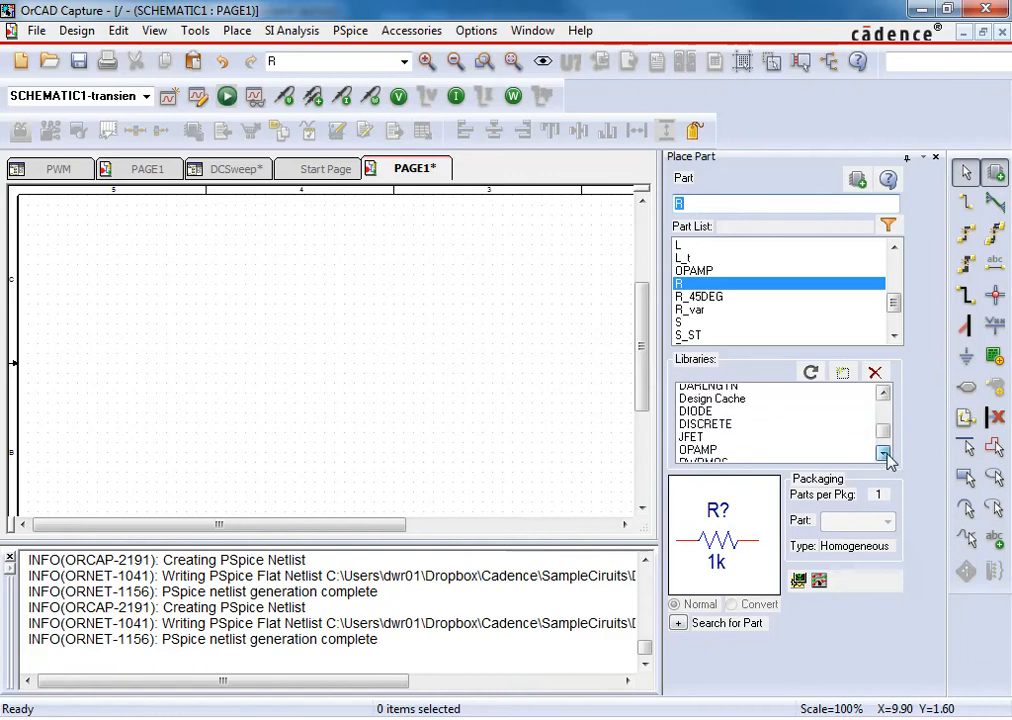
pyautogui.click(884, 453)
pyautogui.click(884, 453)
pyautogui.click(700, 428)
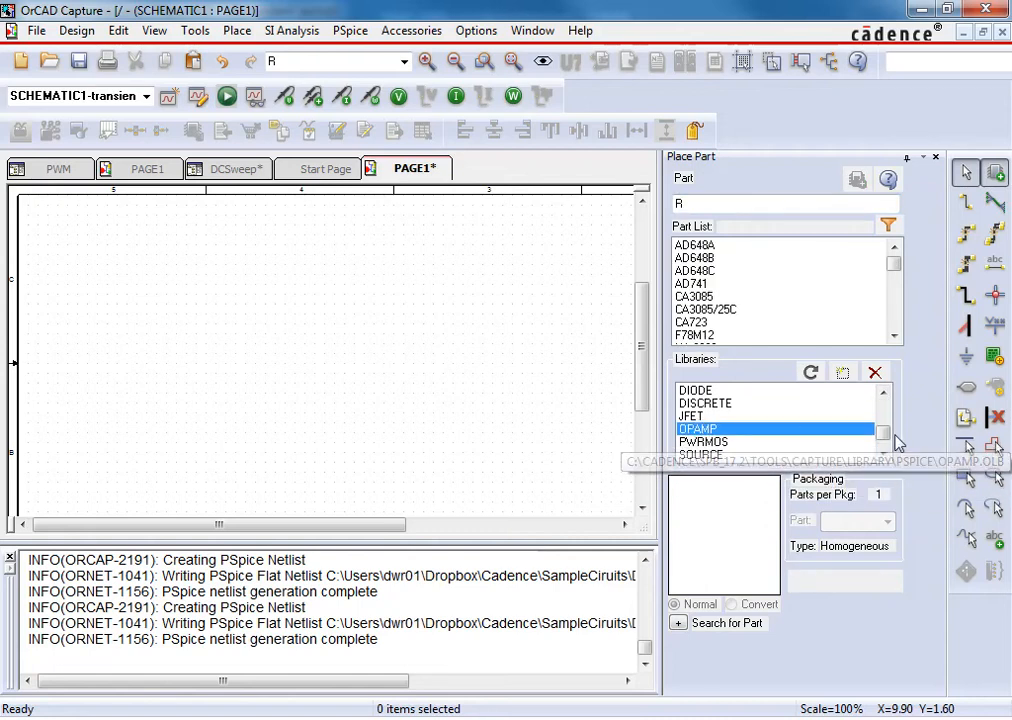
# Look at the parts offered by the TEX_INST library and return to the OPAMP library.
pyautogui.moveTo(884, 437); pyautogui.dragTo(883, 442)
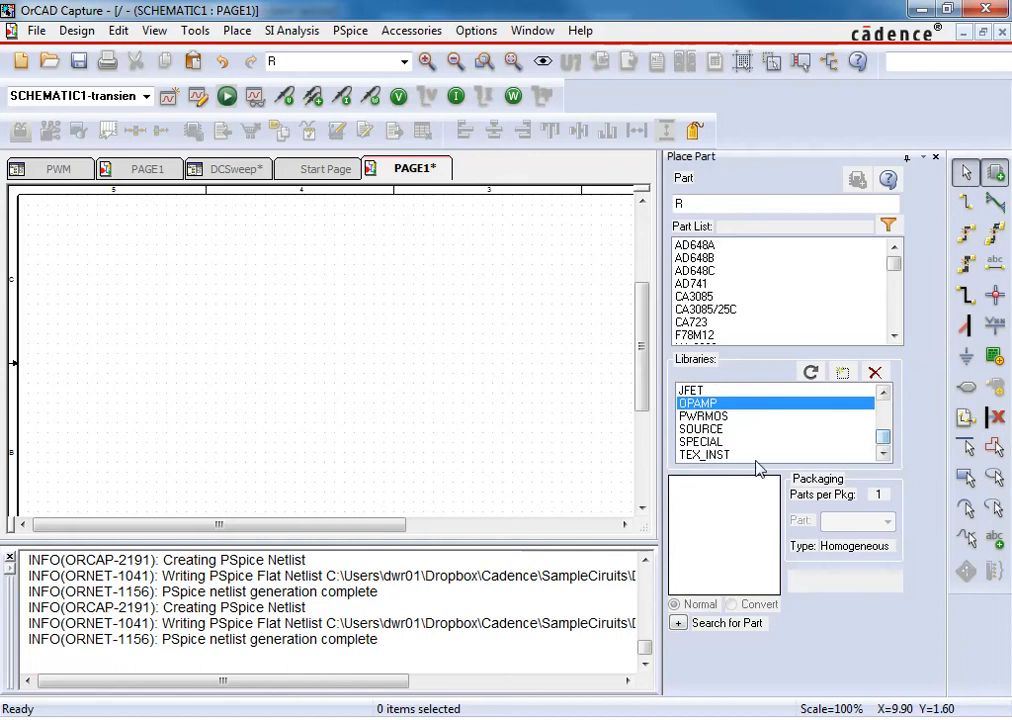
pyautogui.click(704, 456)
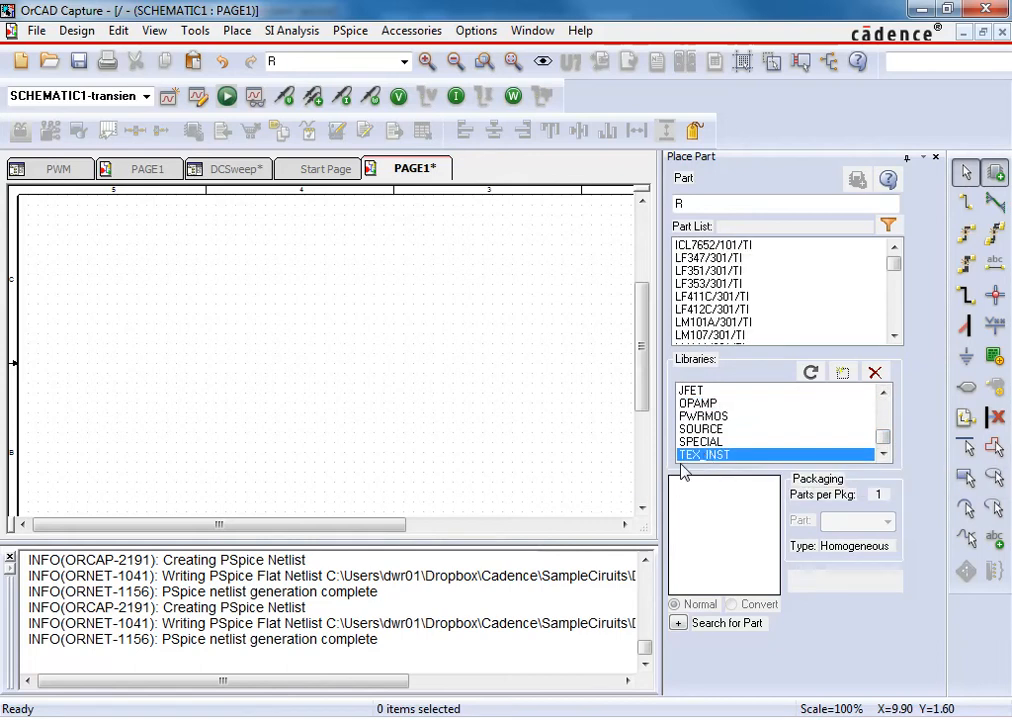
pyautogui.click(886, 424)
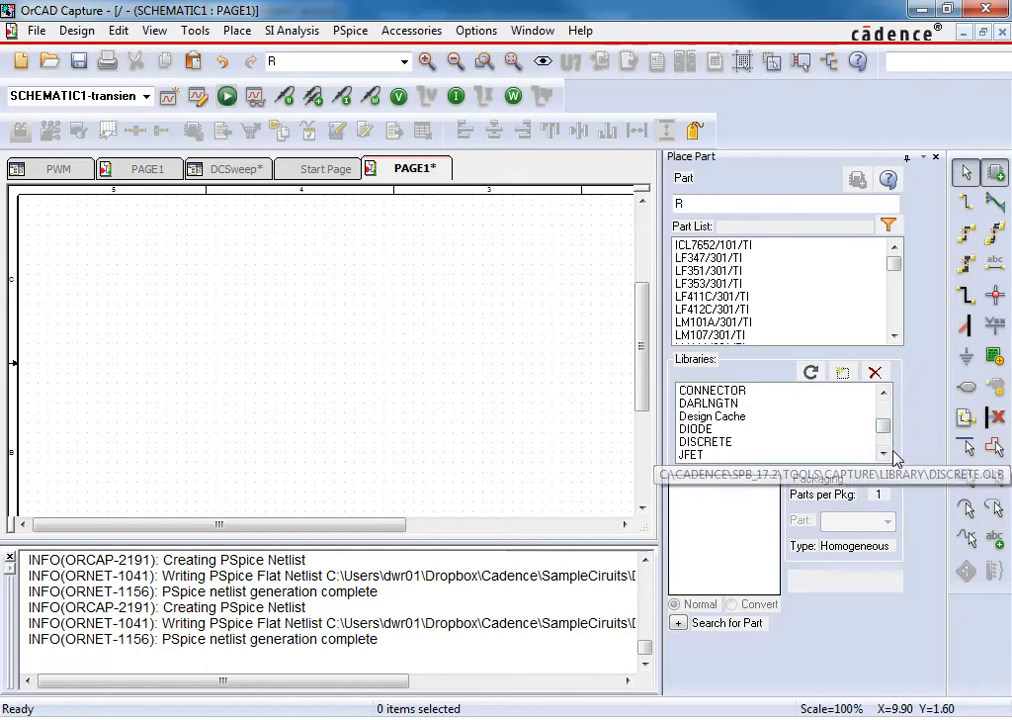
pyautogui.click(884, 454)
pyautogui.click(884, 454)
pyautogui.click(700, 441)
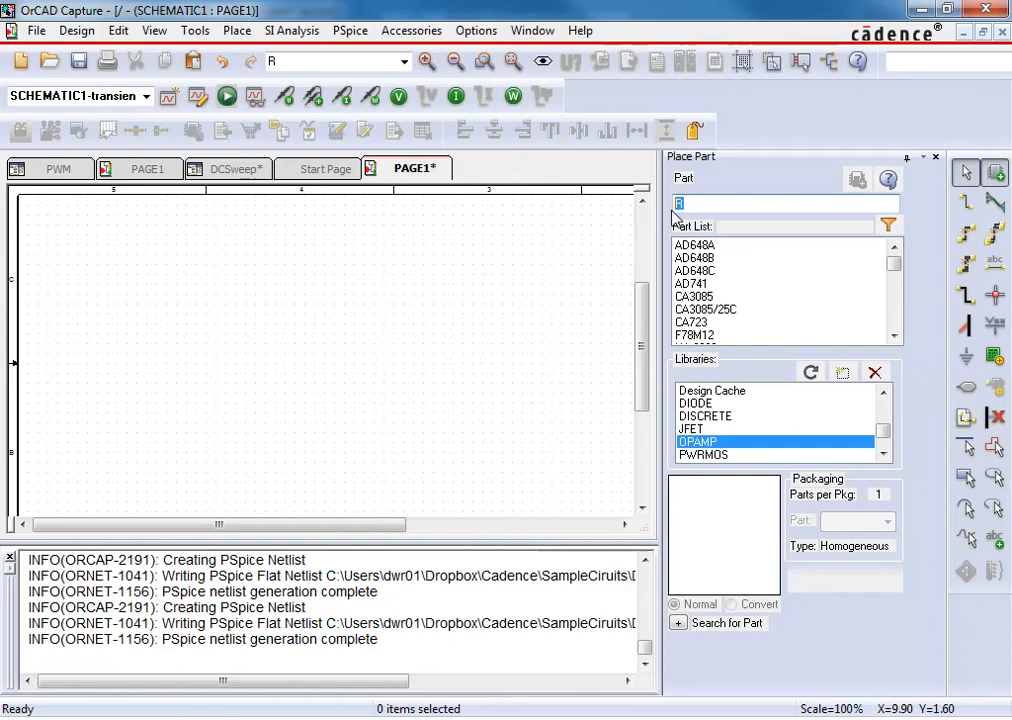
# Find the LM741 op-amp and place one on the empty schematic page.
pyautogui.write('lm741')
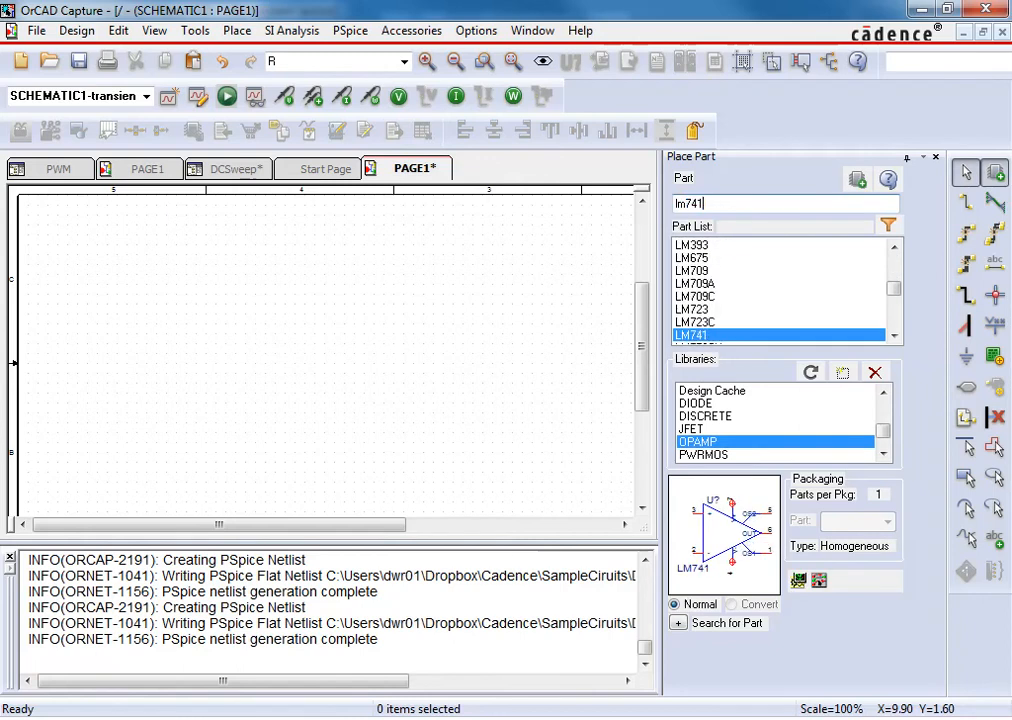
pyautogui.press('Return')
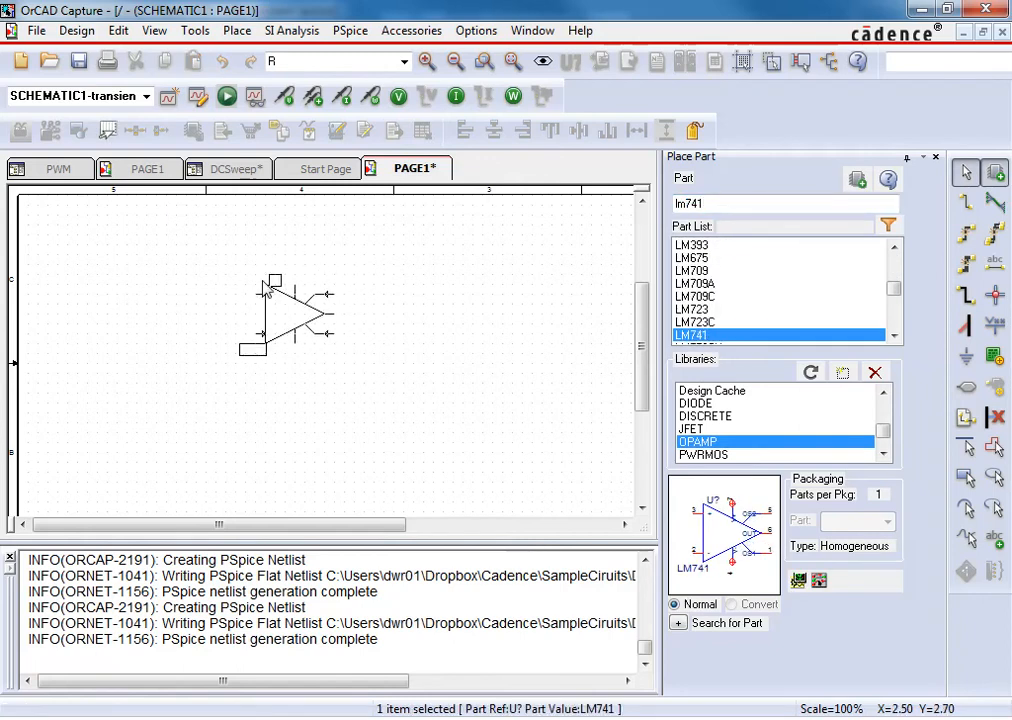
pyautogui.click(263, 280)
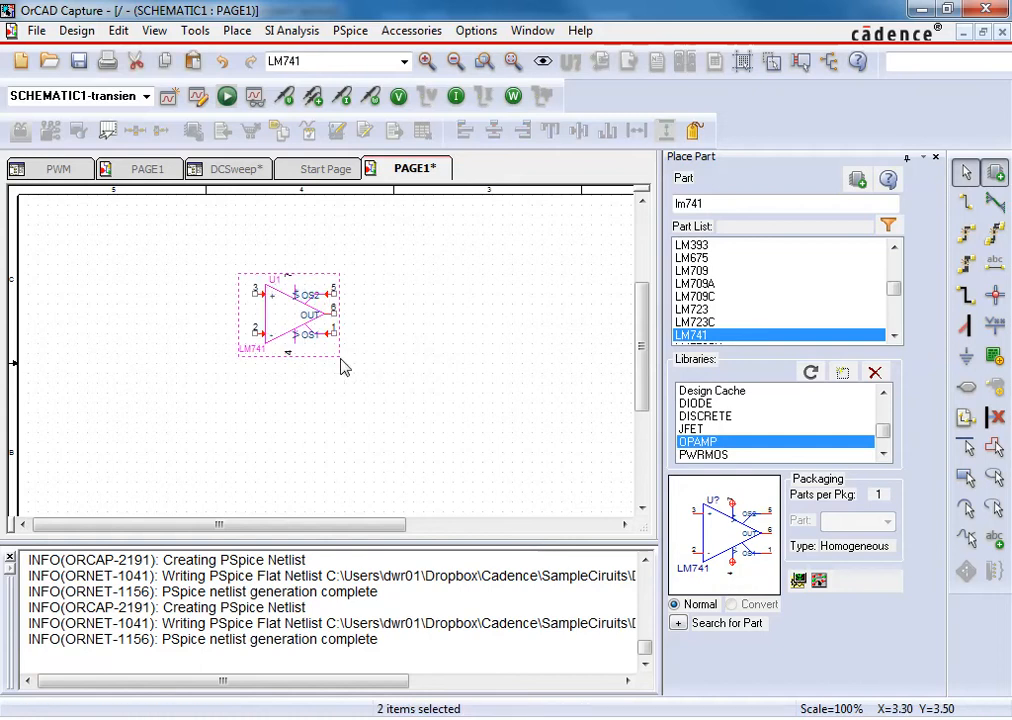
# Mirror the LM741 op-amp vertically so its inverting input lies above the non-inverting input.
pyautogui.press('i')
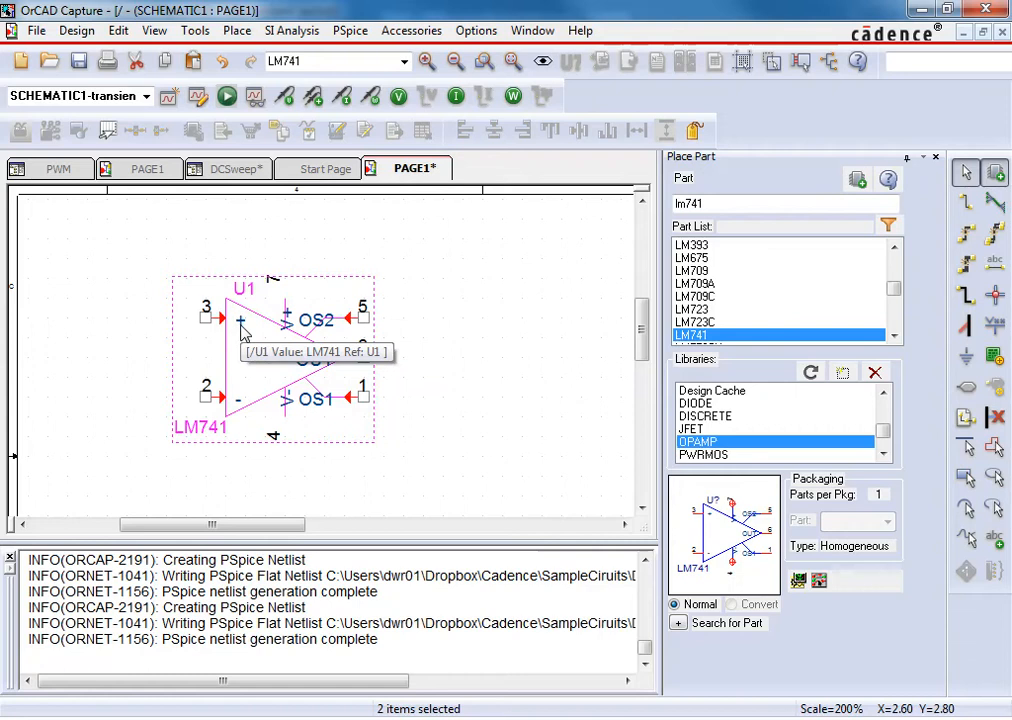
pyautogui.keyDown('ctrl'); pyautogui.scroll(-1, 352, 303); pyautogui.keyUp('ctrl')
pyautogui.keyDown('ctrl'); pyautogui.scroll(1, 331, 361); pyautogui.keyUp('ctrl')
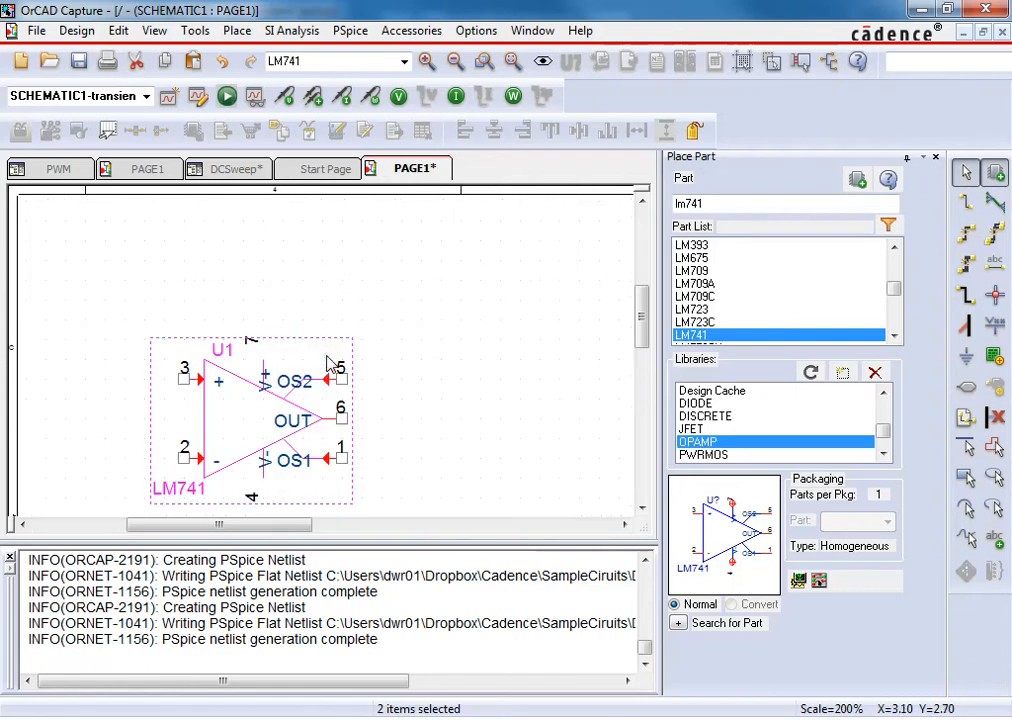
pyautogui.moveTo(148, 524); pyautogui.dragTo(86, 524)
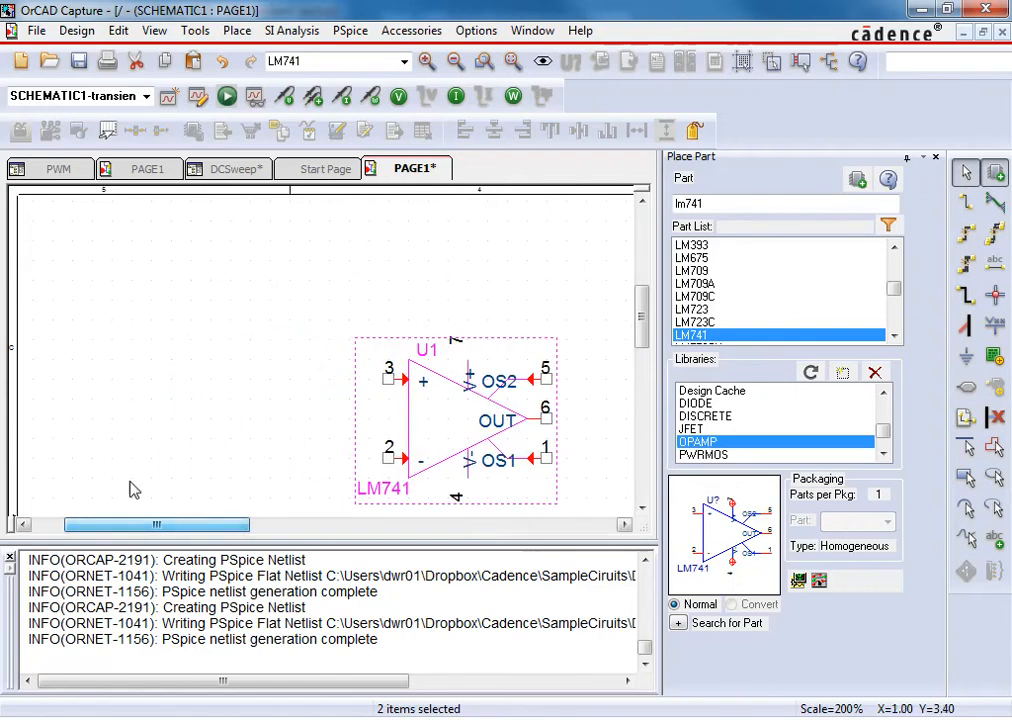
pyautogui.scroll(-1, 394, 408)
pyautogui.scroll(-3, 394, 415)
pyautogui.moveTo(221, 524); pyautogui.dragTo(251, 524)
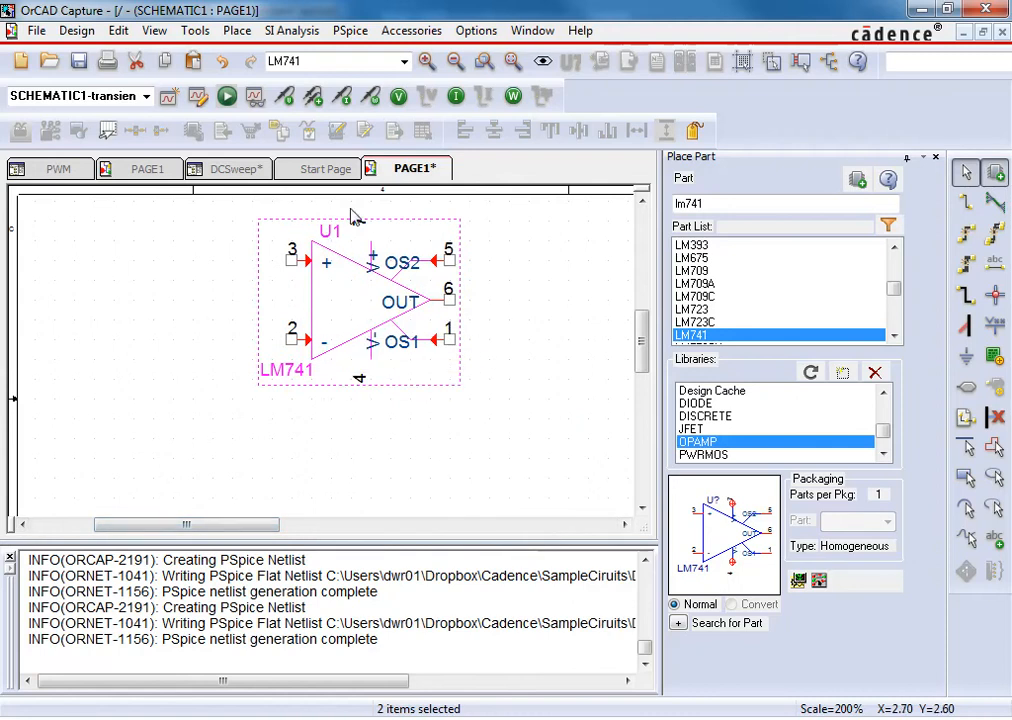
pyautogui.scroll(1, 341, 325)
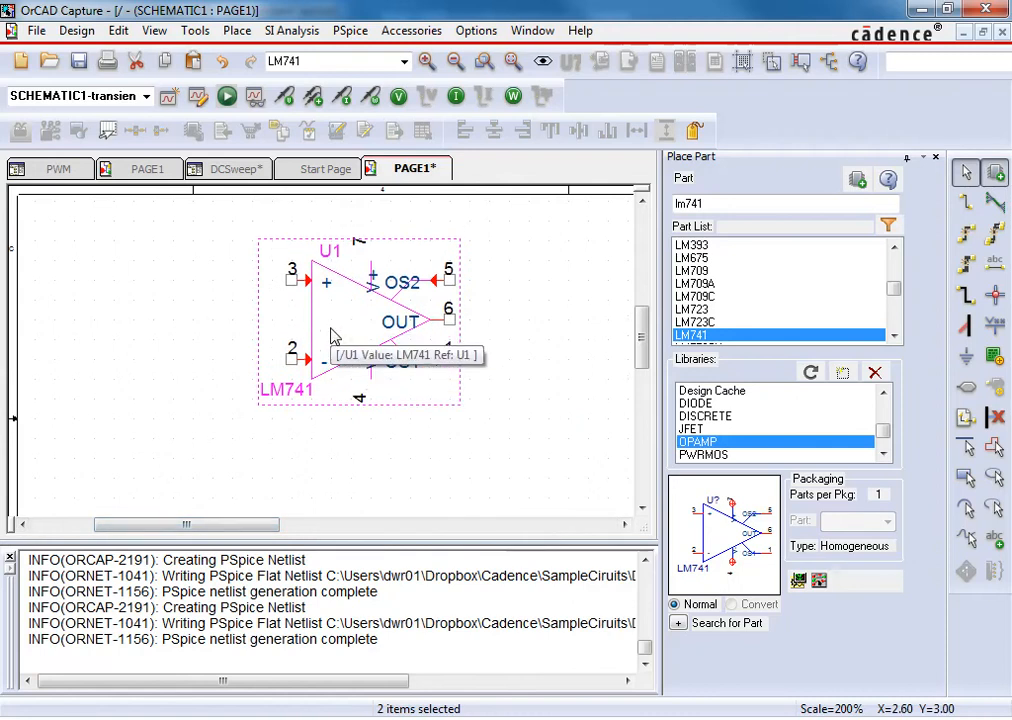
pyautogui.rightClick(333, 336)
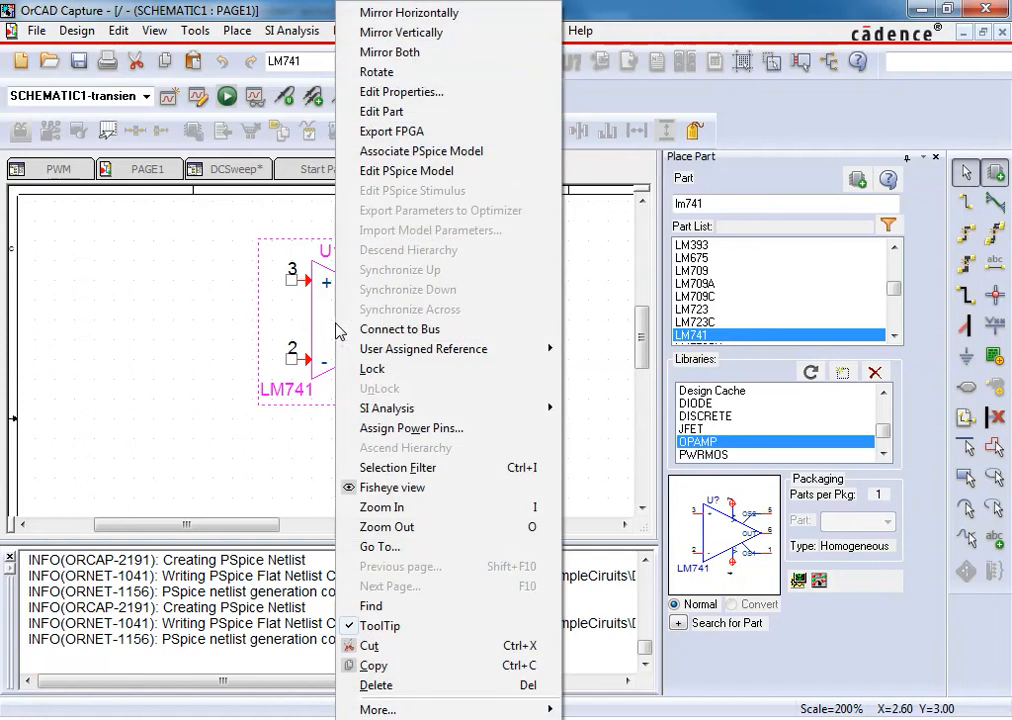
pyautogui.click(401, 33)
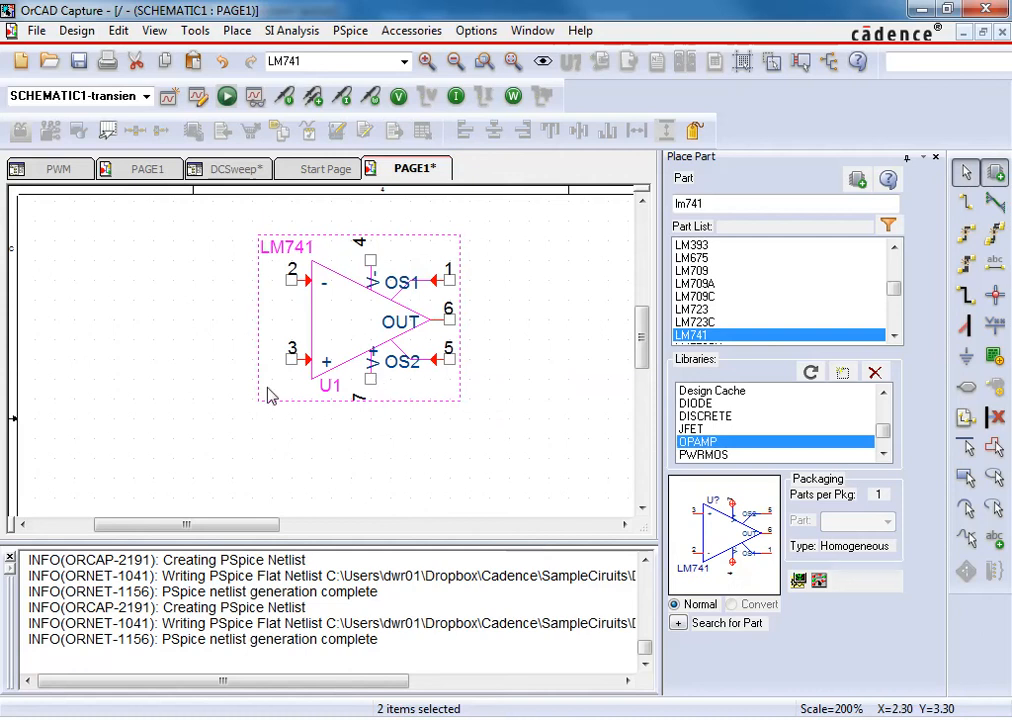
pyautogui.press('o')
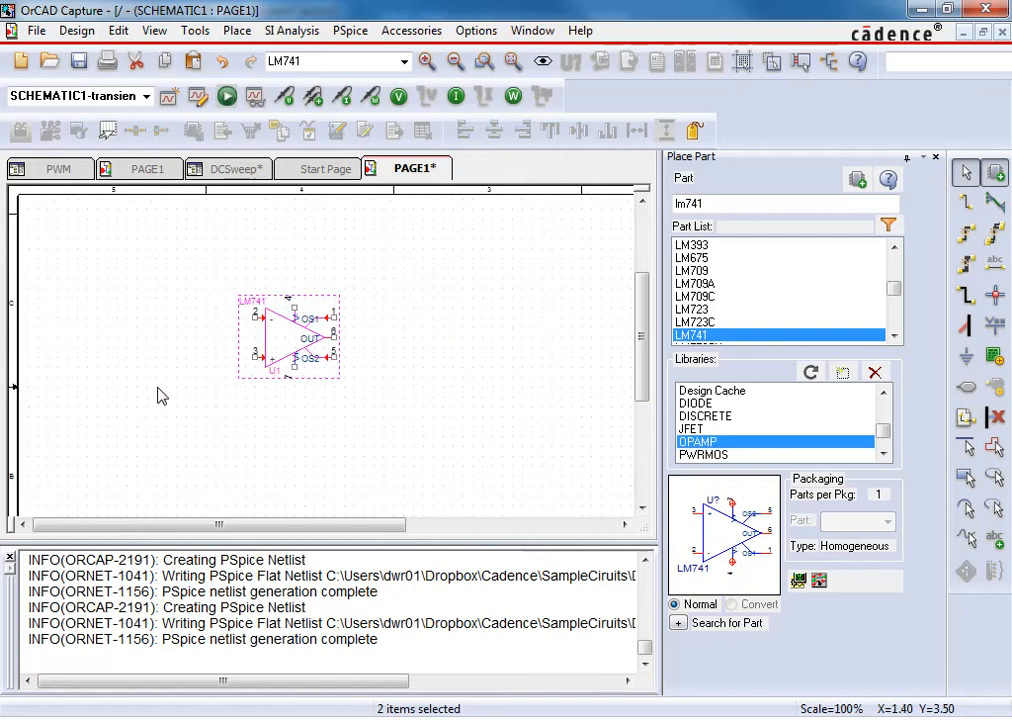
# Move the LM741 slightly to the right, and place two R resistors from the ANALOG library, one beside its inverting input and one above it.
pyautogui.moveTo(287, 372); pyautogui.dragTo(356, 360)
pyautogui.click(310, 420)
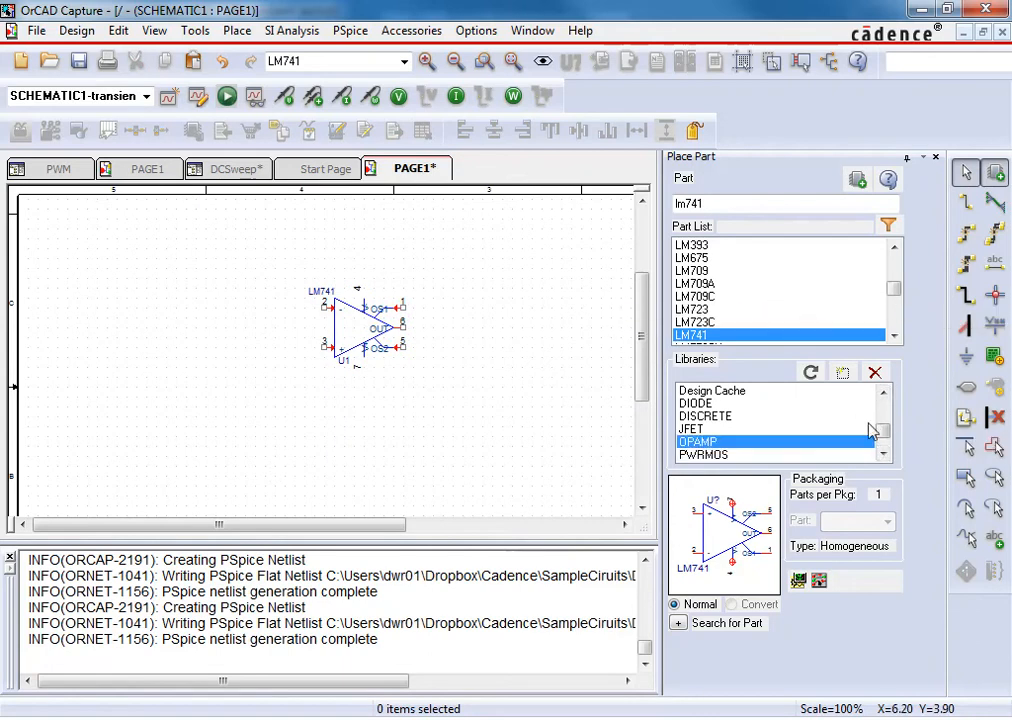
pyautogui.scroll(3, 883, 409)
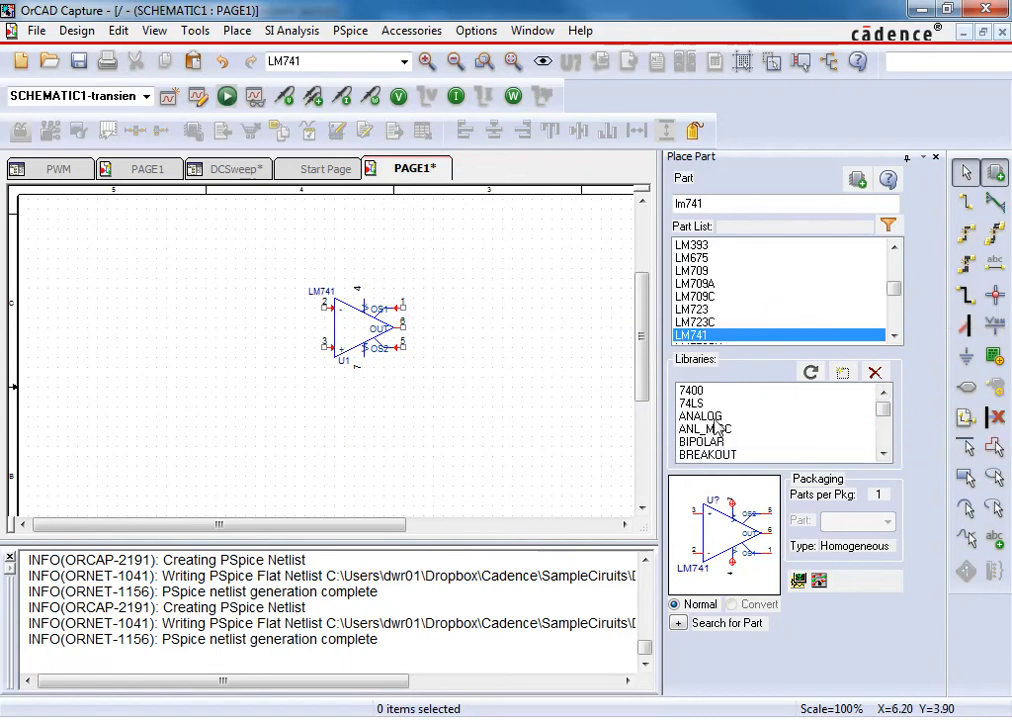
pyautogui.click(714, 424)
pyautogui.scroll(-2, 706, 298)
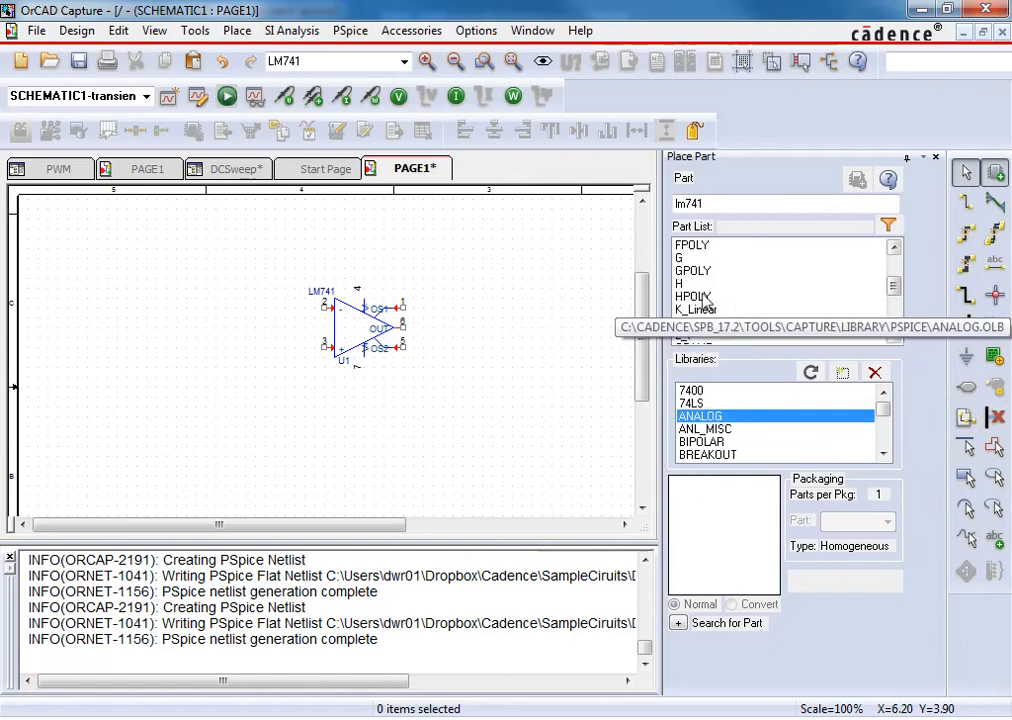
pyautogui.scroll(-2, 705, 298)
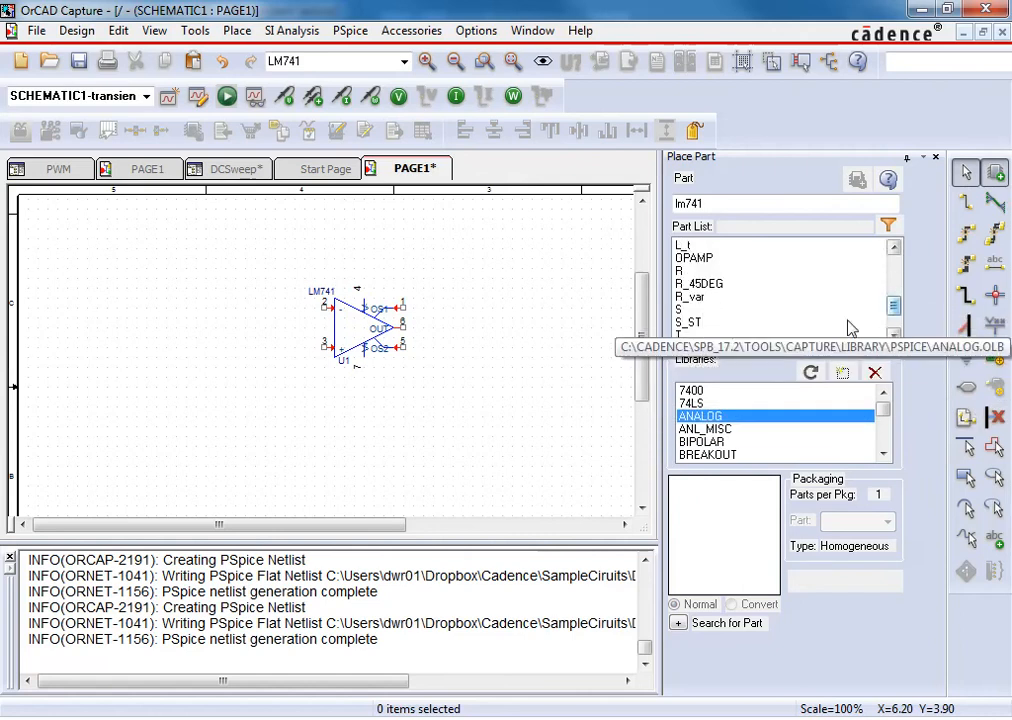
pyautogui.doubleClick(680, 270)
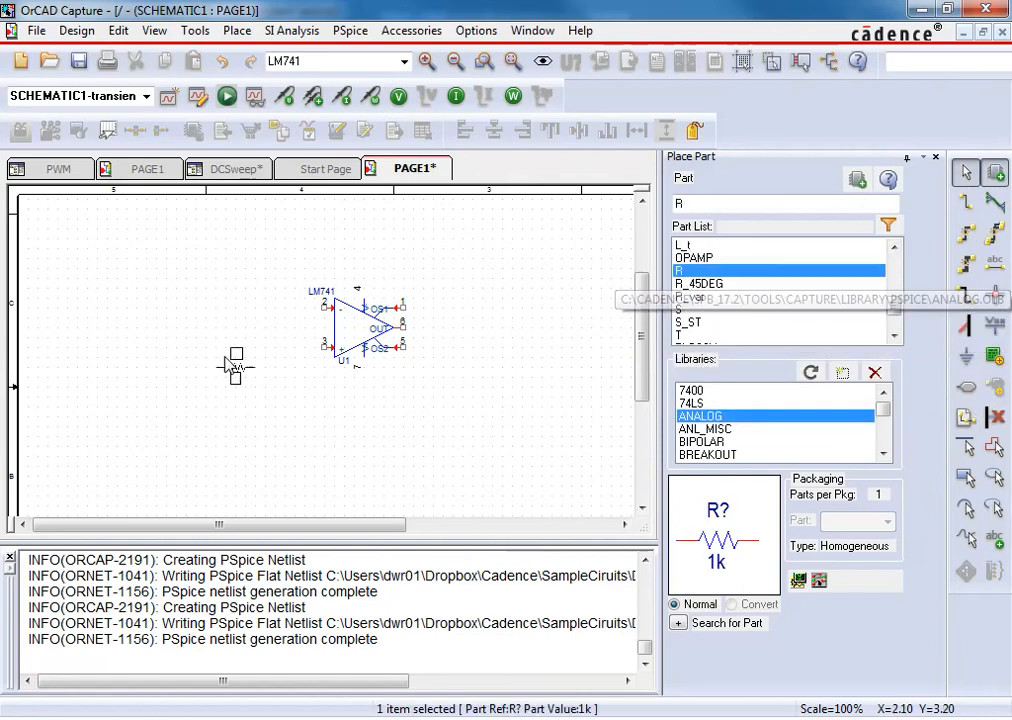
pyautogui.click(272, 308)
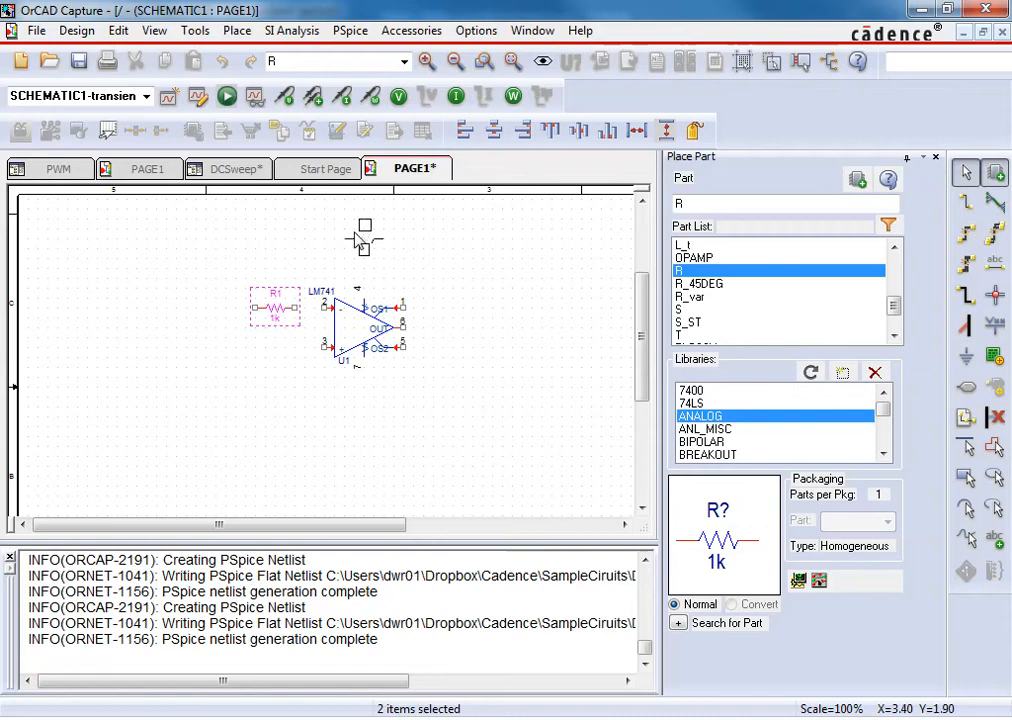
pyautogui.click(362, 238)
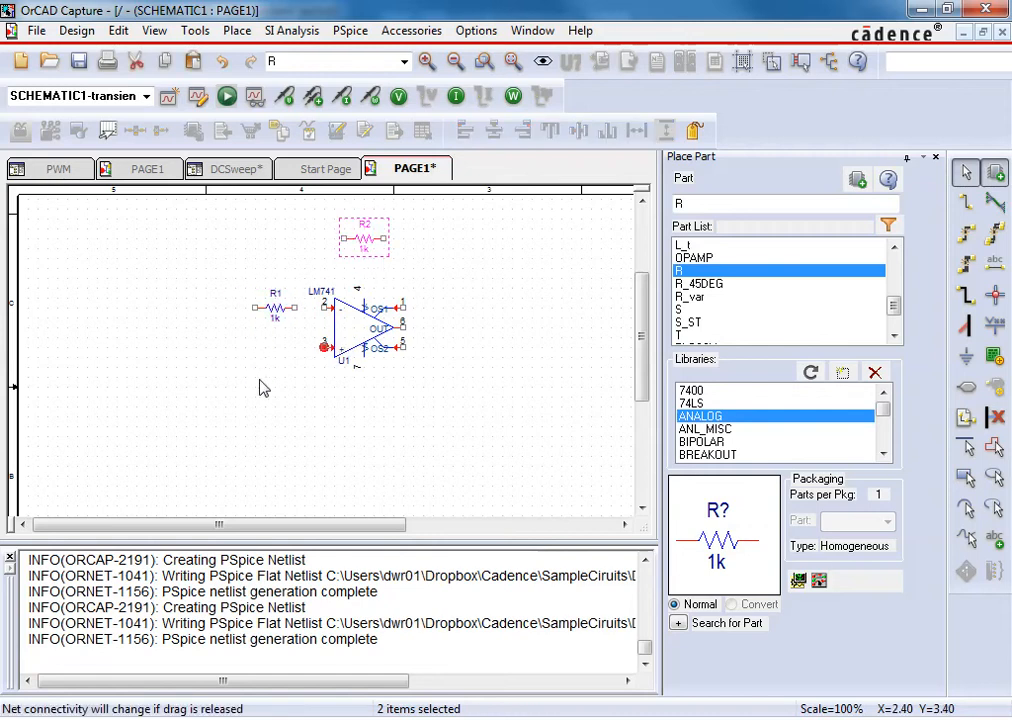
# Place three VDC sources from the SOURCE library, two at the lower left of the page and one near the op-amp's non-inverting input.
pyautogui.click(884, 440)
pyautogui.click(884, 440)
pyautogui.click(884, 440)
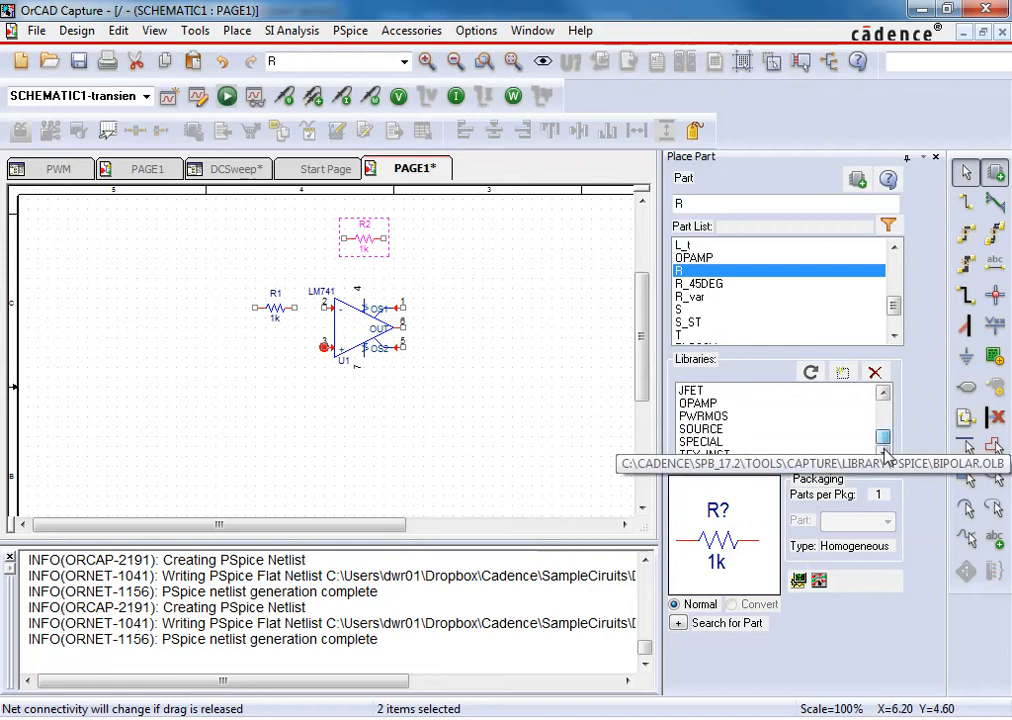
pyautogui.click(708, 430)
pyautogui.moveTo(893, 276); pyautogui.dragTo(895, 319)
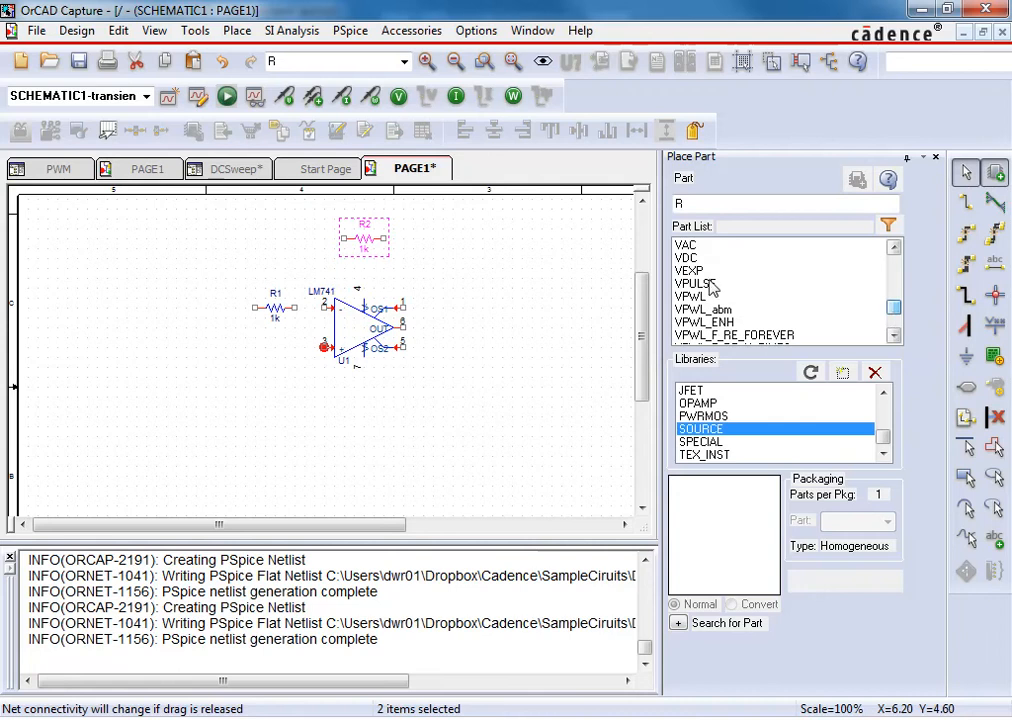
pyautogui.doubleClick(685, 257)
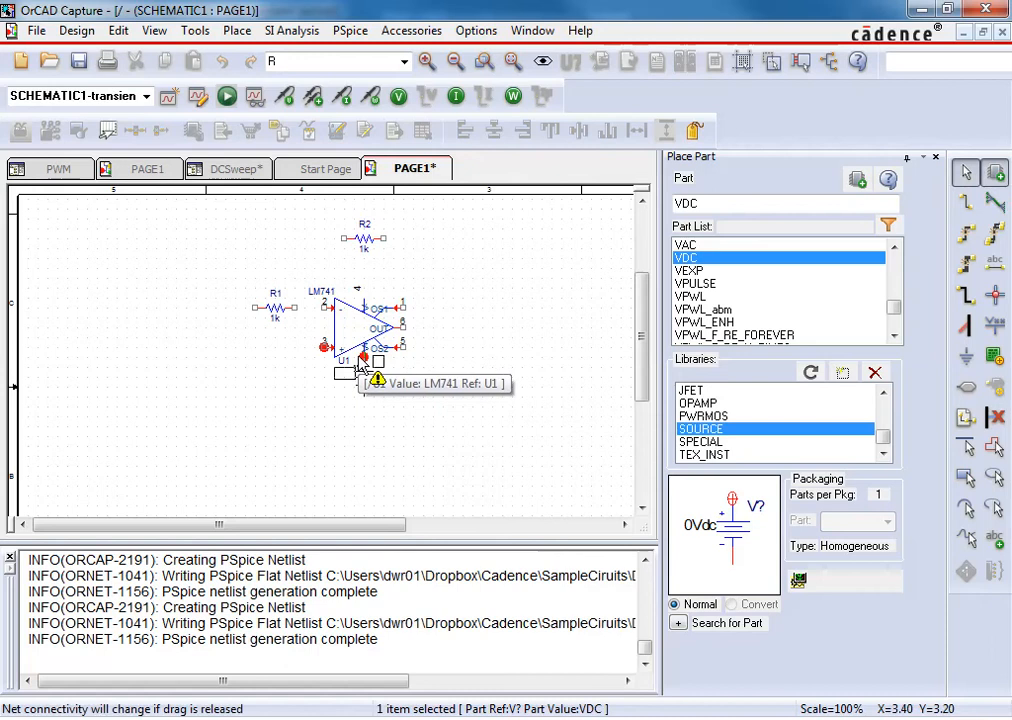
pyautogui.click(106, 434)
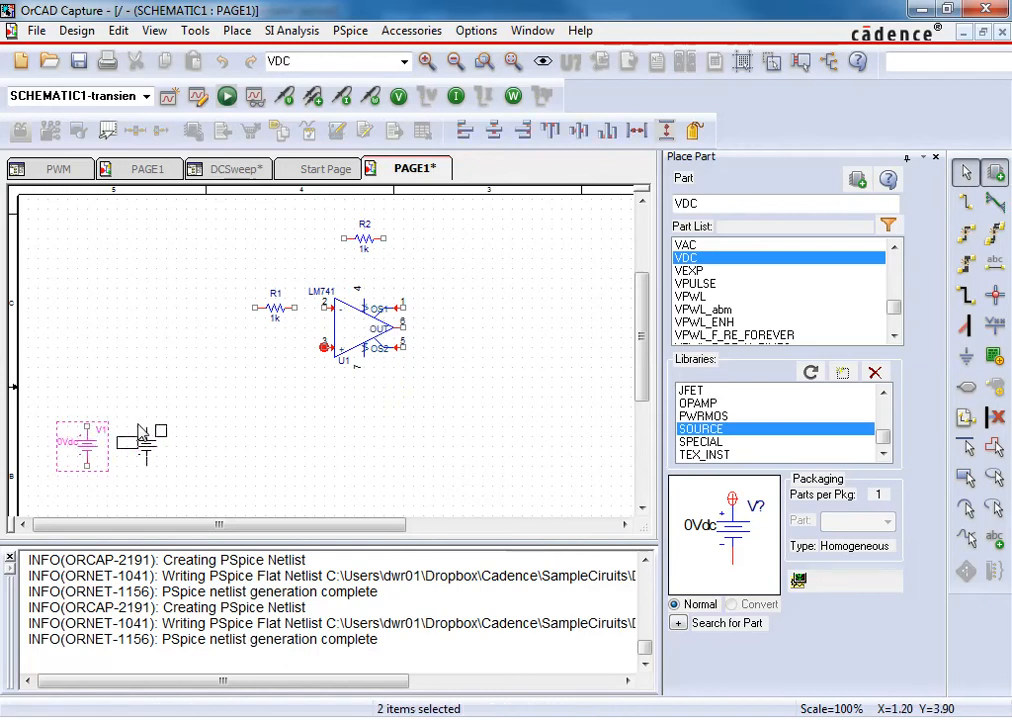
pyautogui.click(143, 432)
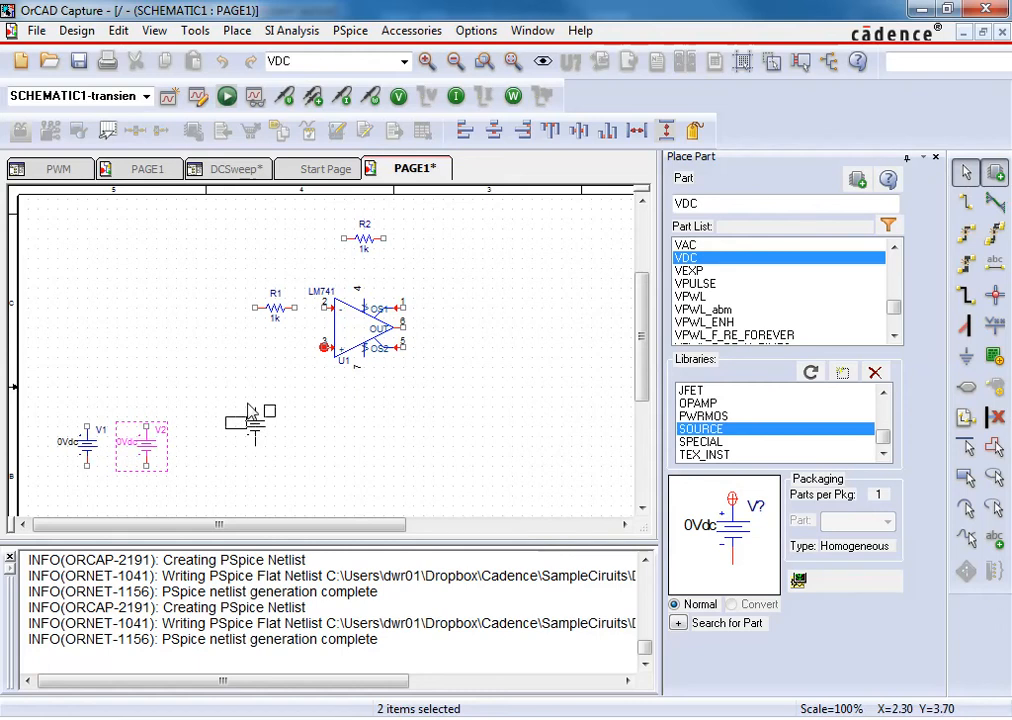
pyautogui.click(290, 368)
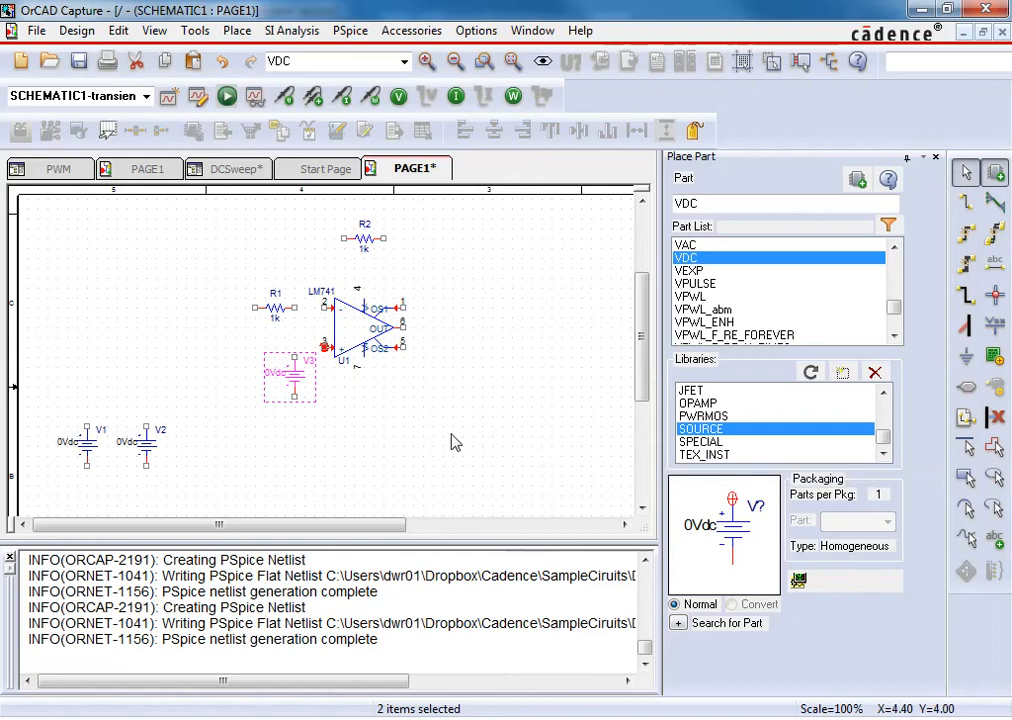
# Place 0/CAPSYM grounds beneath each of the three DC sources and one to the left of resistor R1.
pyautogui.press('g')
pyautogui.doubleClick(341, 319)
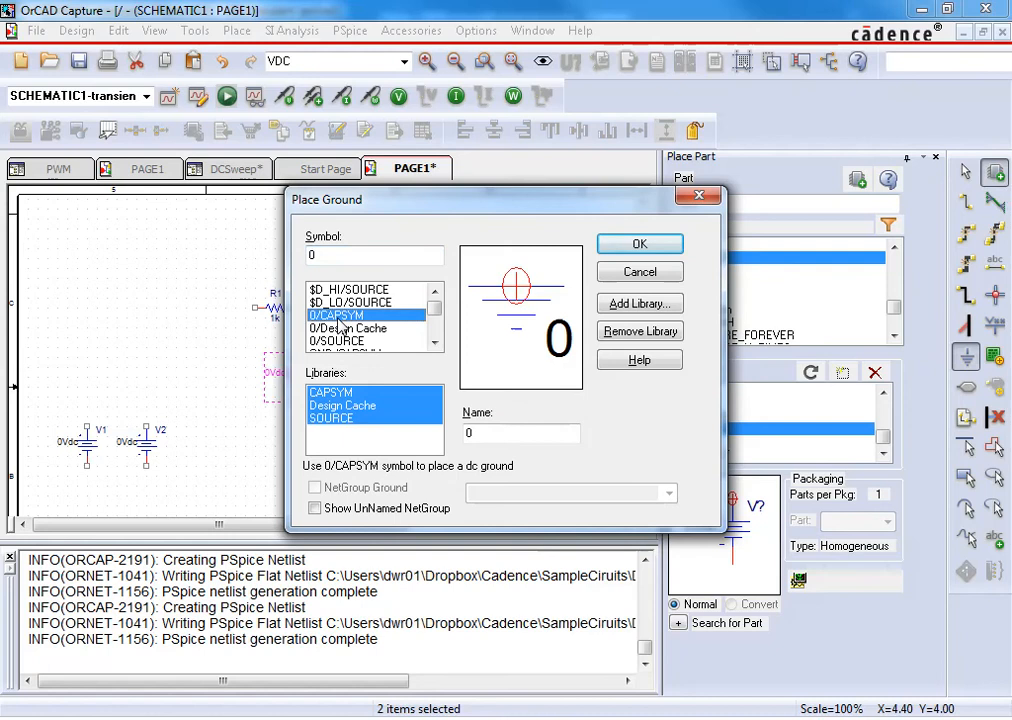
pyautogui.click(88, 485)
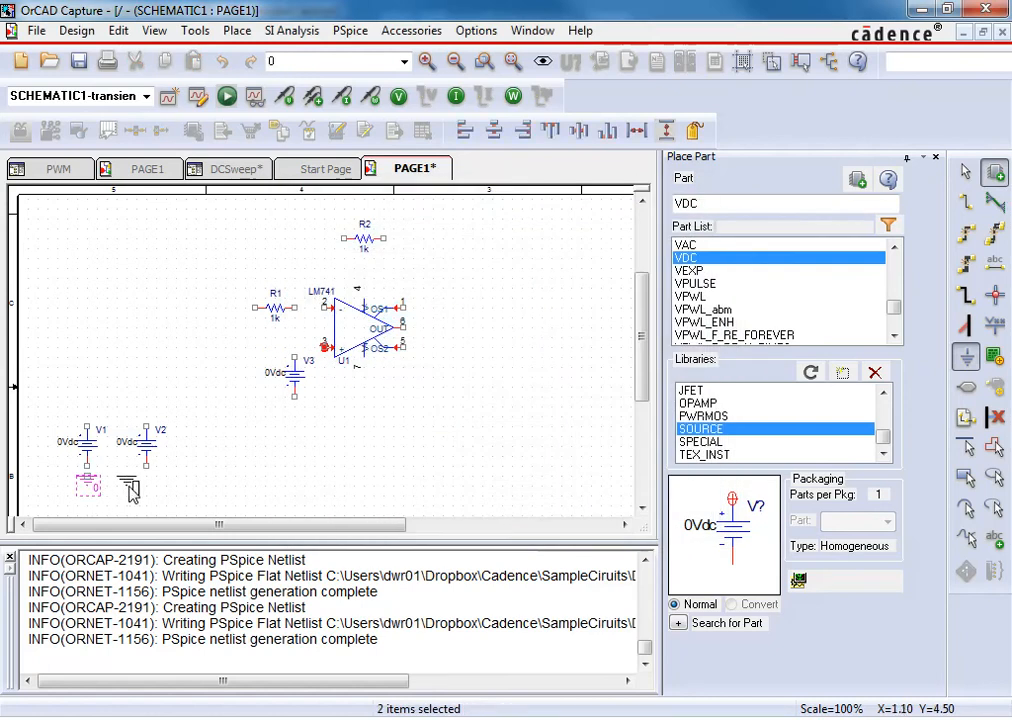
pyautogui.click(145, 487)
pyautogui.click(295, 412)
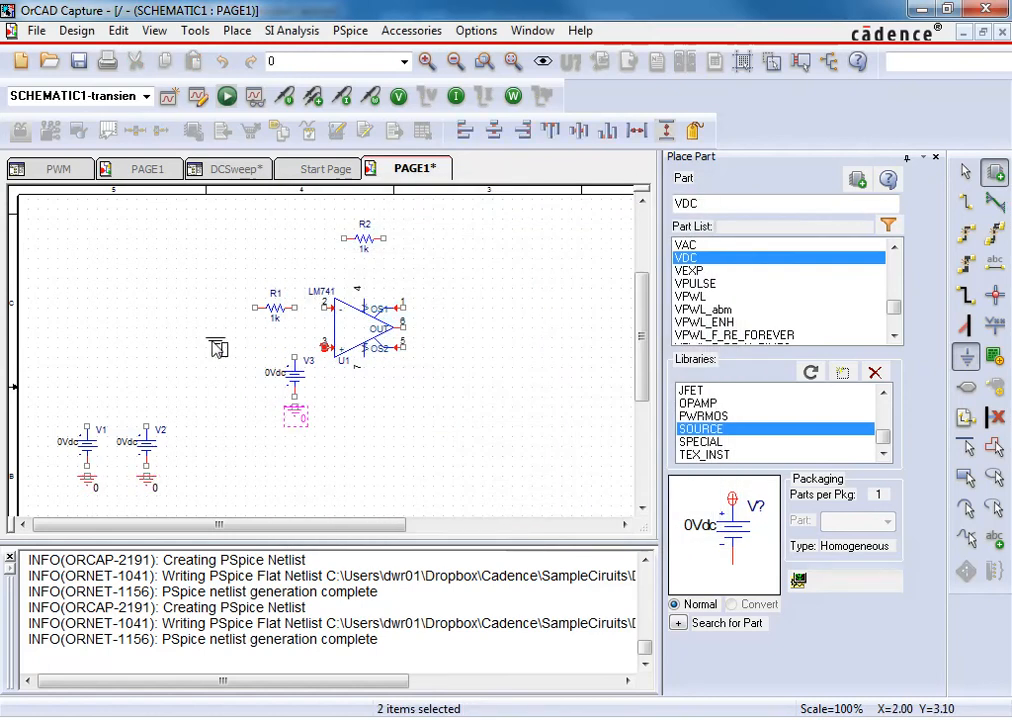
pyautogui.click(225, 328)
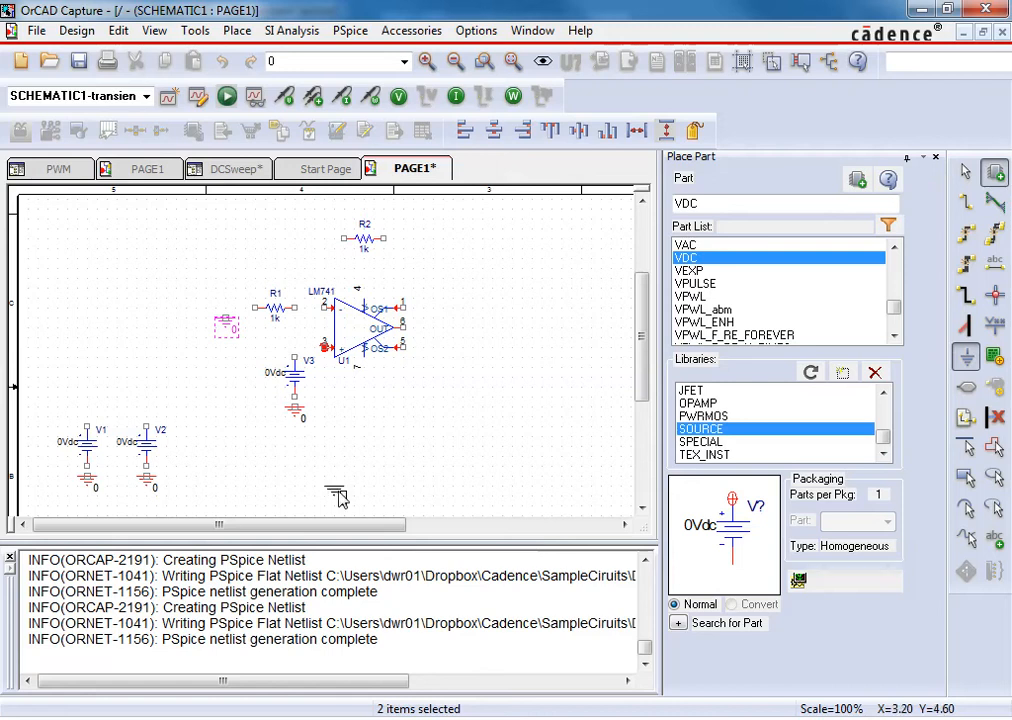
pyautogui.press('Escape')
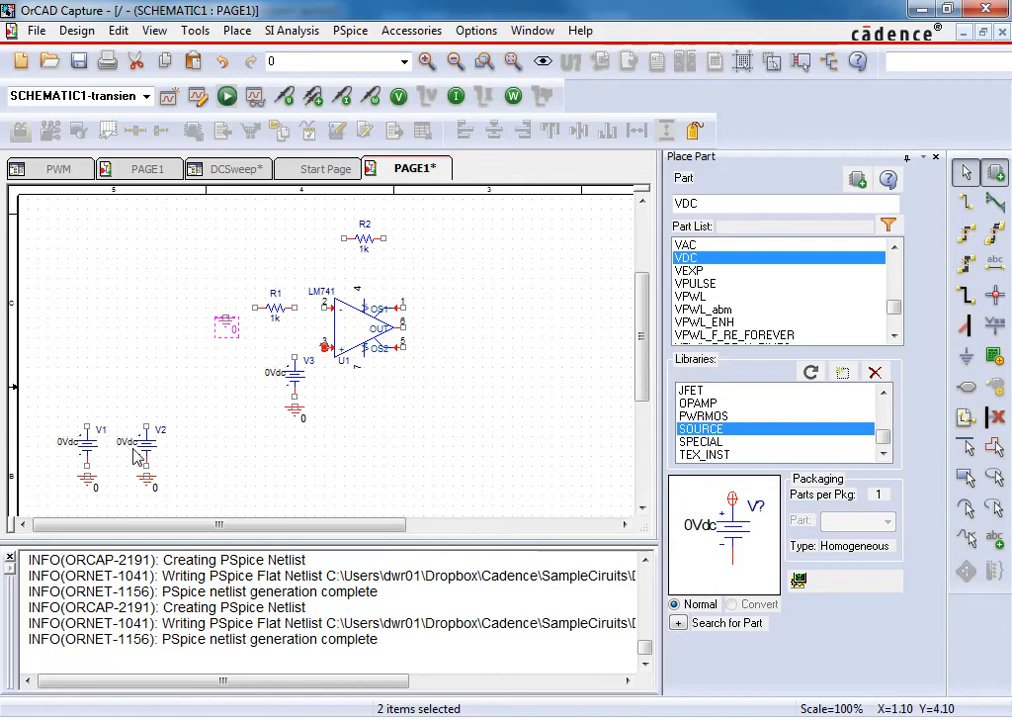
# Place a VCC_BAR/CAPSYM power symbol above each of the DC sources V1 and V2.
pyautogui.click(996, 330)
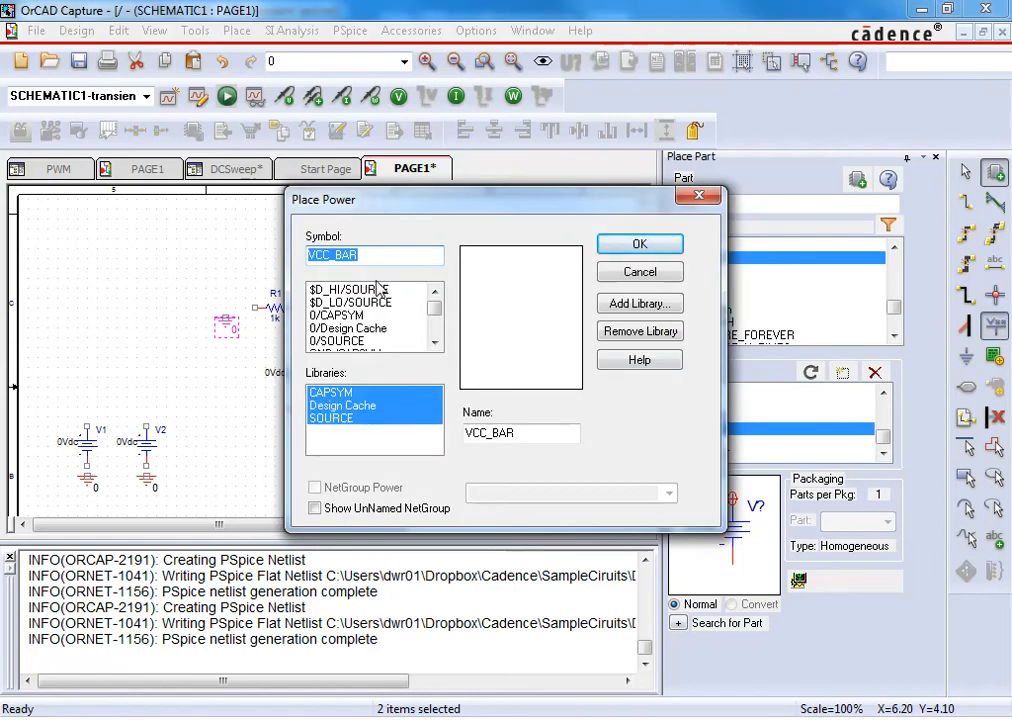
pyautogui.scroll(-8, 438, 334)
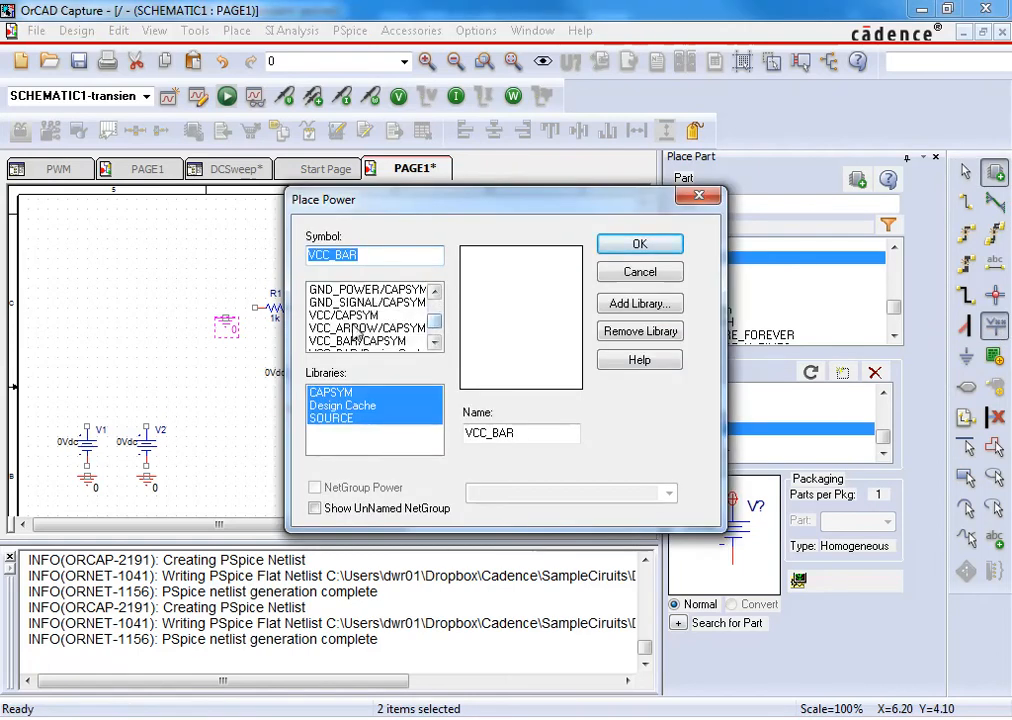
pyautogui.click(360, 315)
pyautogui.click(360, 328)
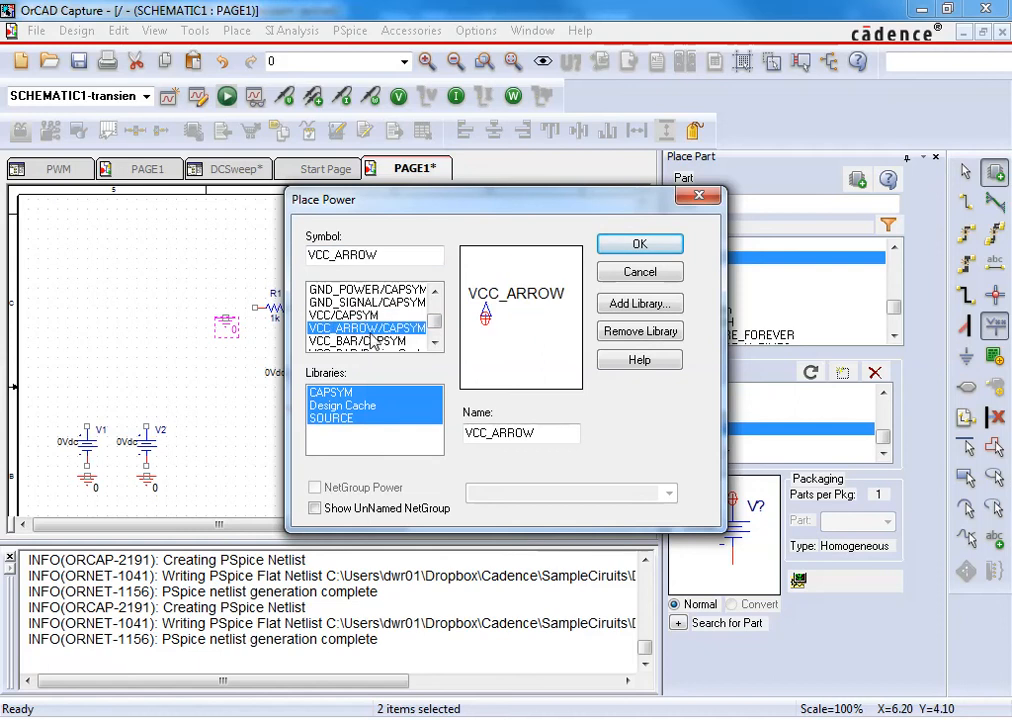
pyautogui.click(366, 341)
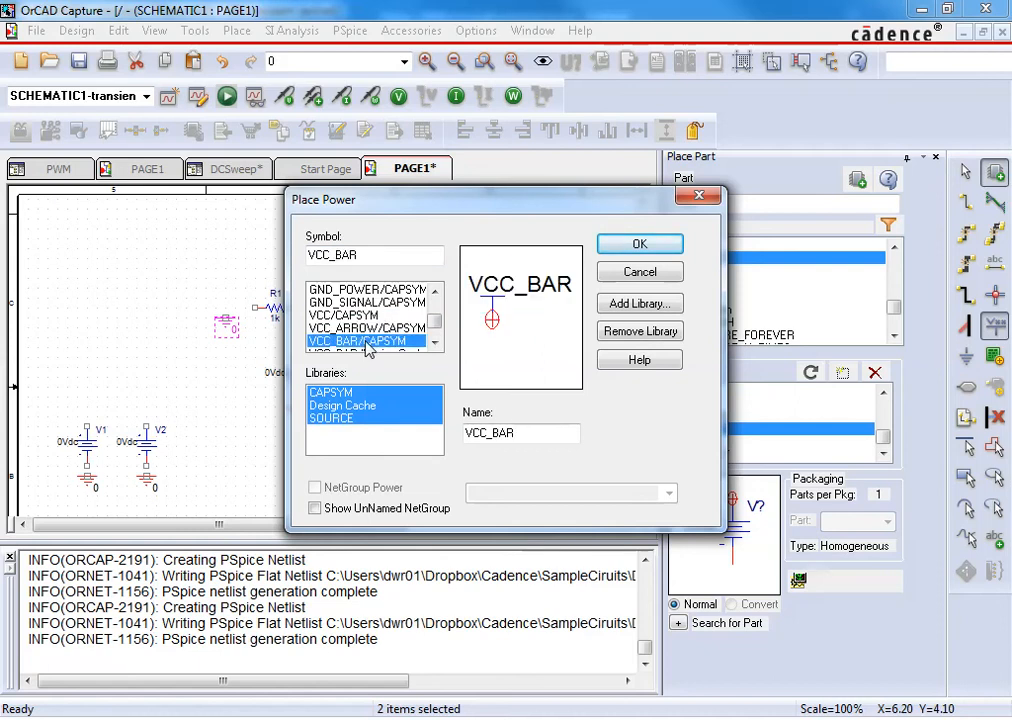
pyautogui.doubleClick(366, 342)
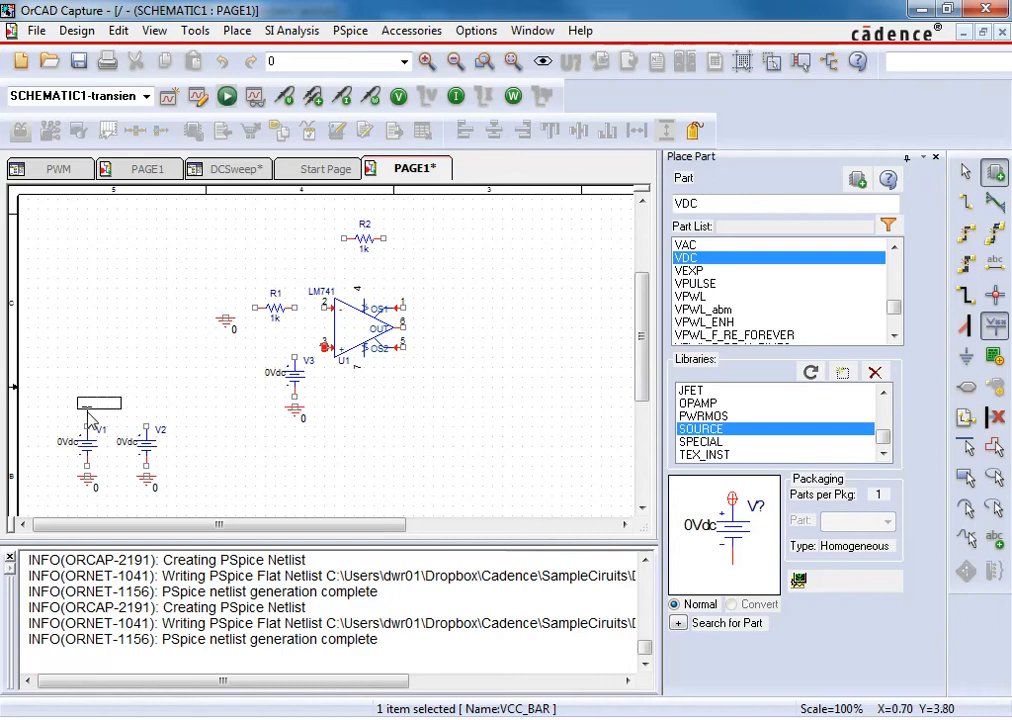
pyautogui.click(88, 418)
pyautogui.click(147, 418)
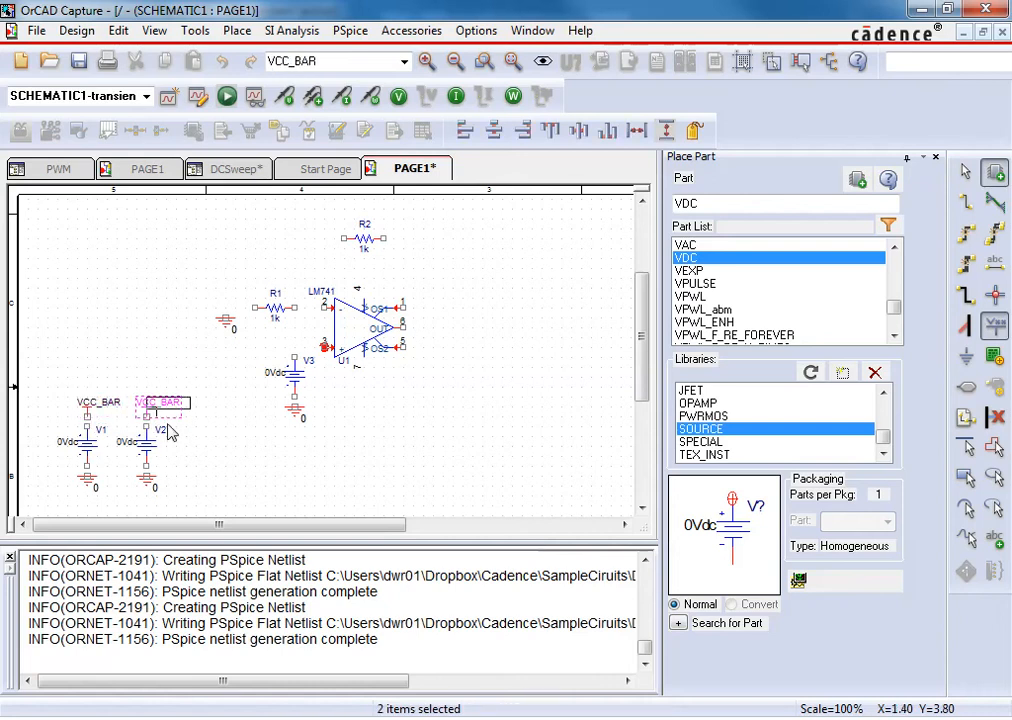
pyautogui.press('Escape')
# Set the DC voltage of source V1 to 5.
pyautogui.doubleClick(66, 443)
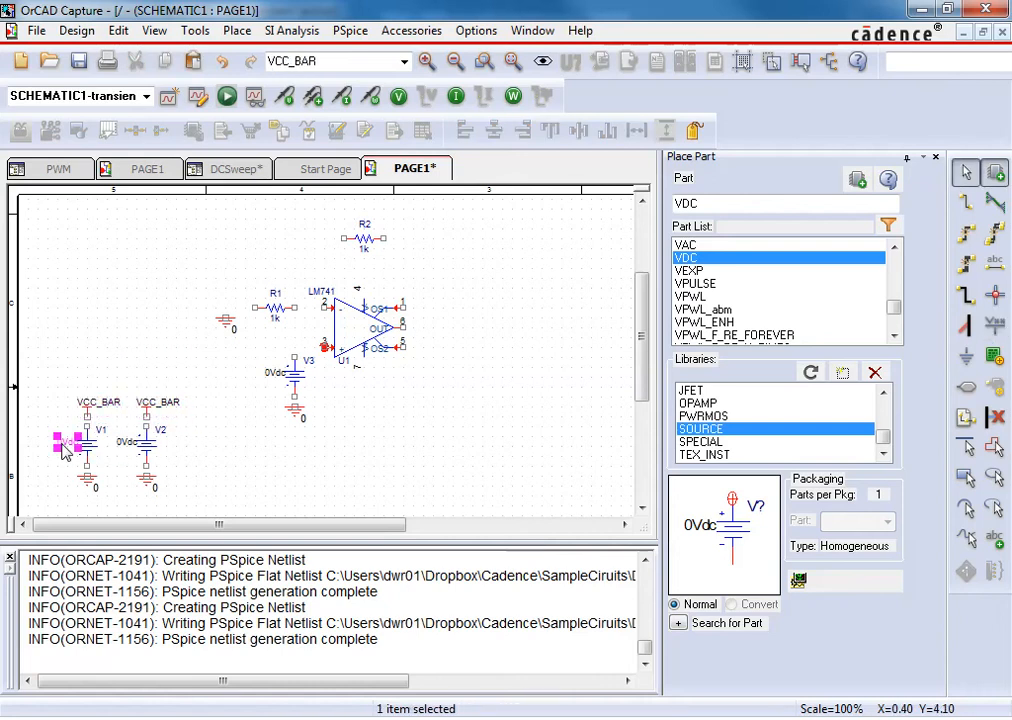
pyautogui.write('5')
pyautogui.press('Return')
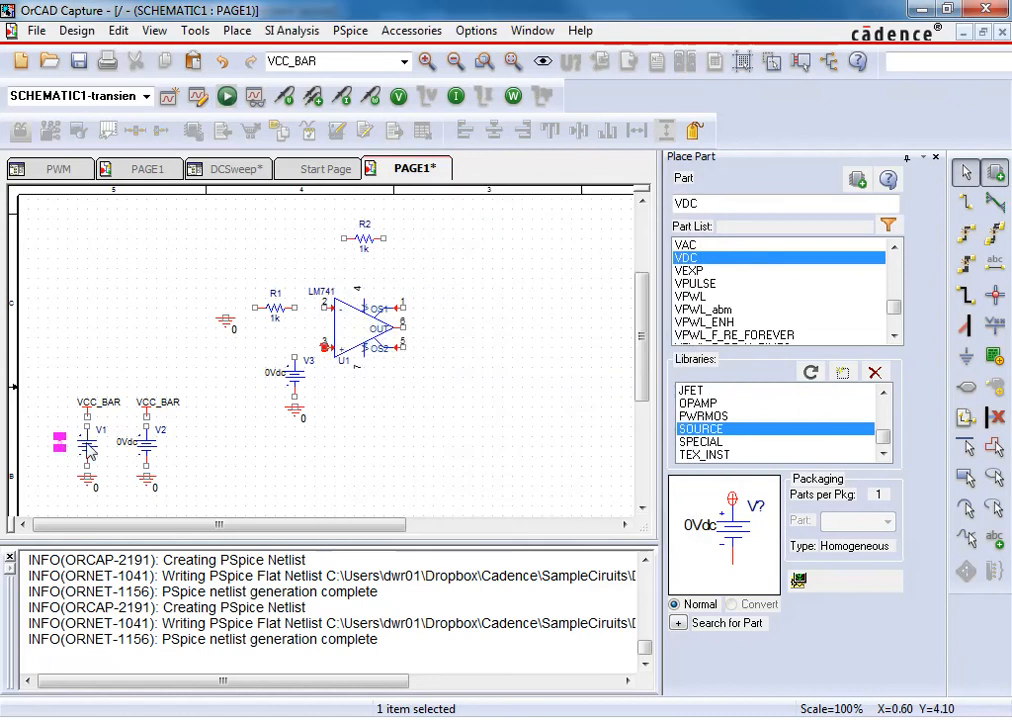
# Wire source V1's negative terminal to its ground and its positive terminal to the power symbol above it.
pyautogui.press('w')
pyautogui.click(87, 466)
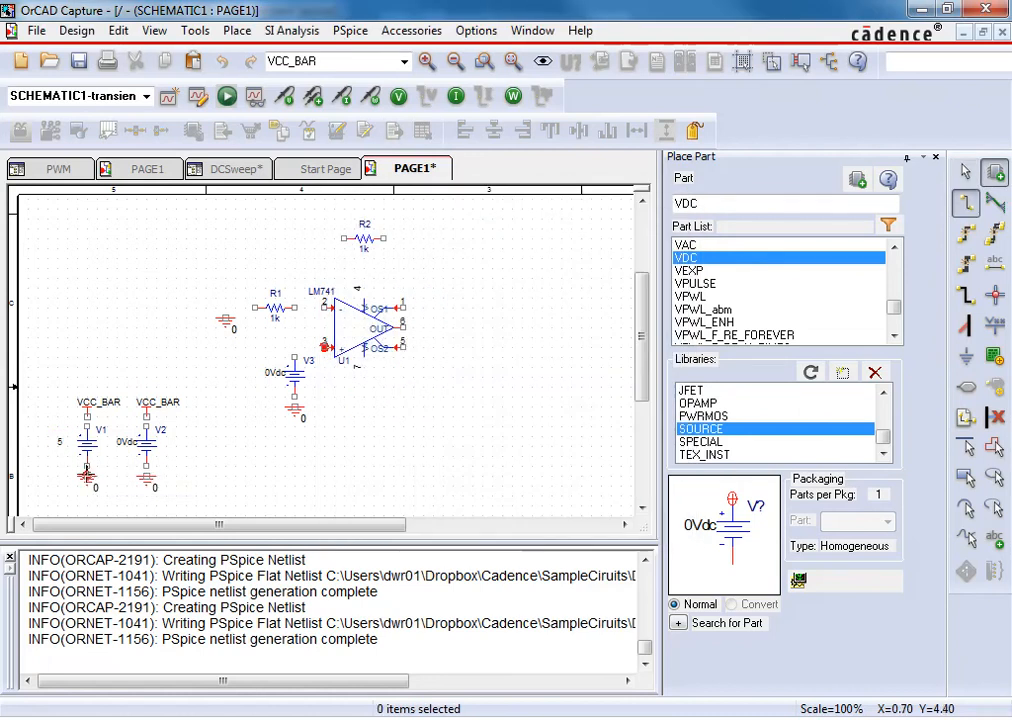
pyautogui.click(87, 476)
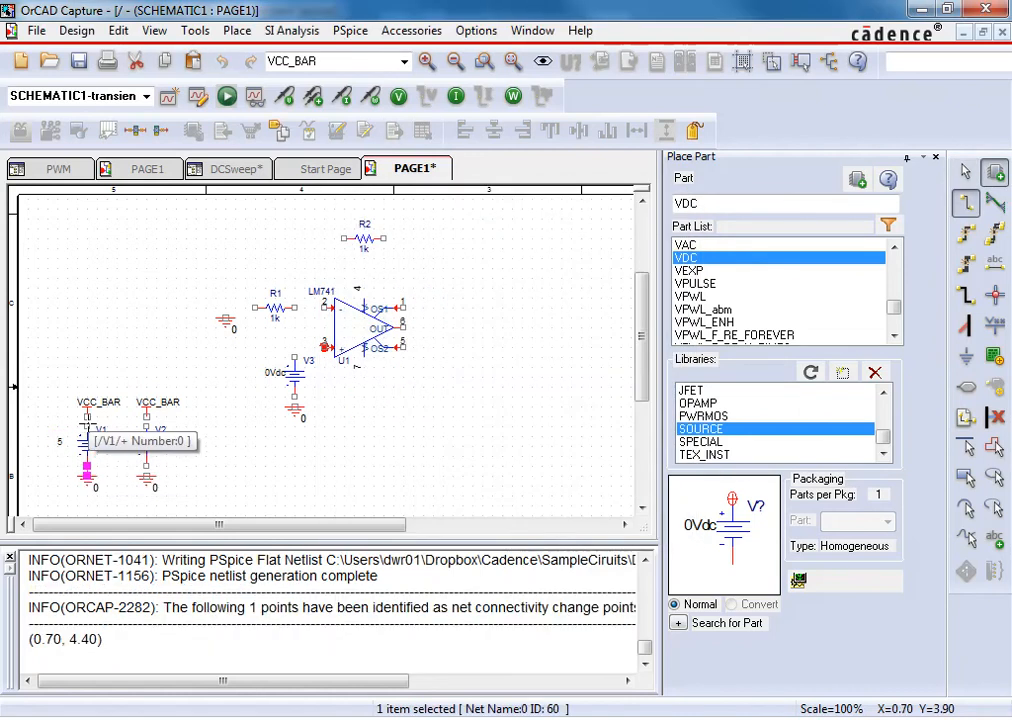
pyautogui.click(87, 420)
pyautogui.click(87, 409)
pyautogui.press('Escape')
# Rename the power symbol above source V1 to VCC.
pyautogui.doubleClick(98, 403)
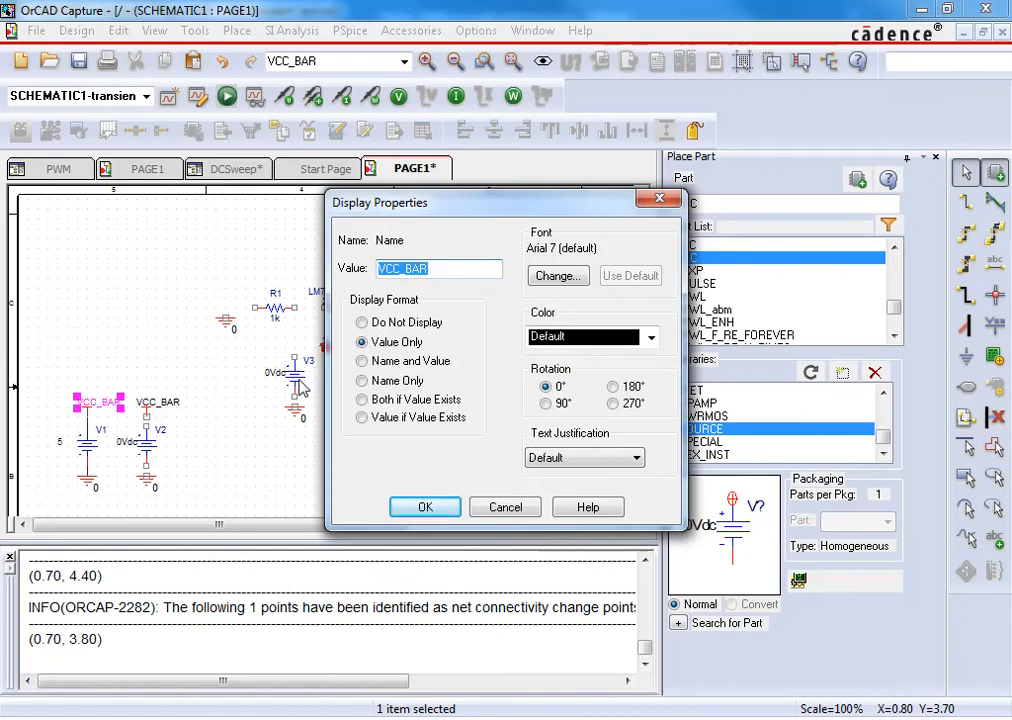
pyautogui.write('VCC')
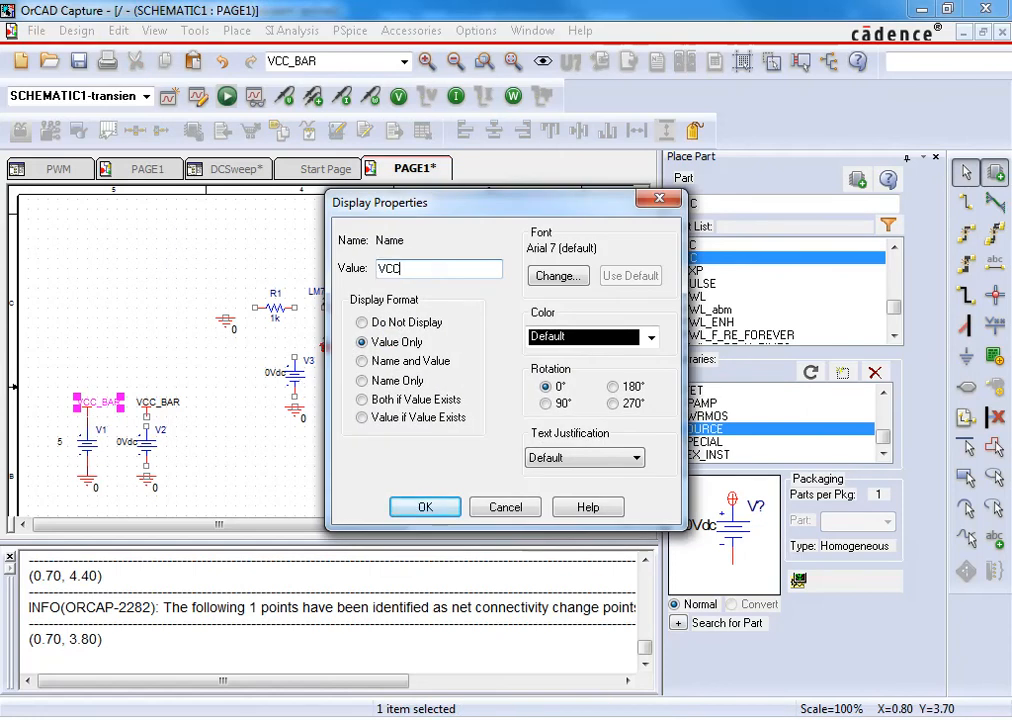
pyautogui.press('Return')
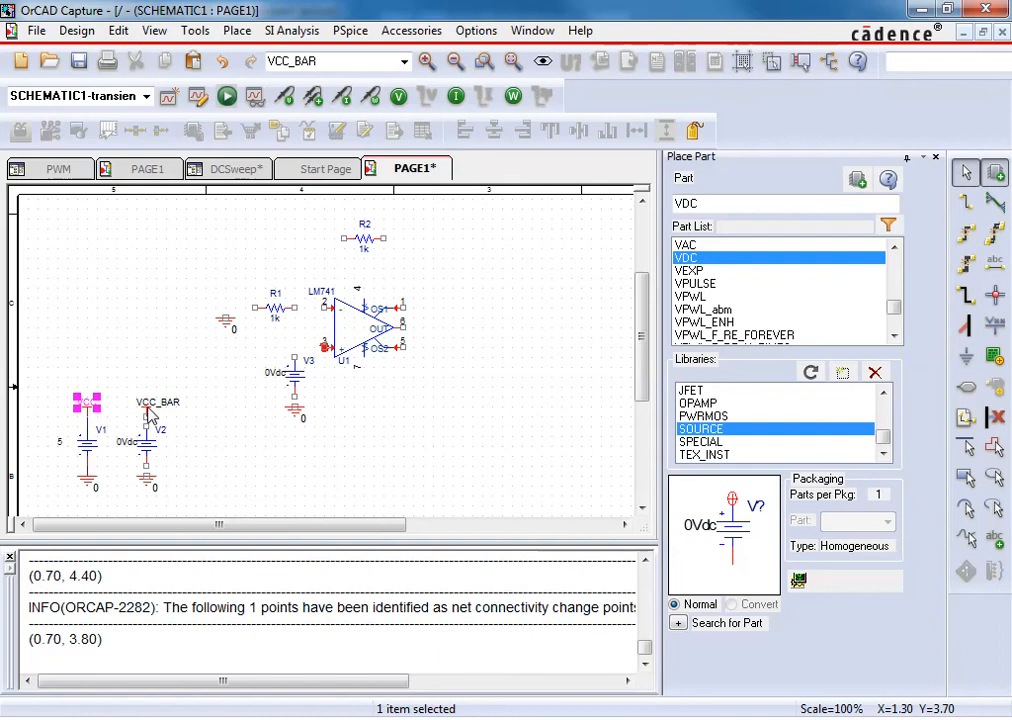
# Place a rotated copy of the VCC power symbol below the op-amp and wire it to V+ pin 7.
pyautogui.click(87, 406)
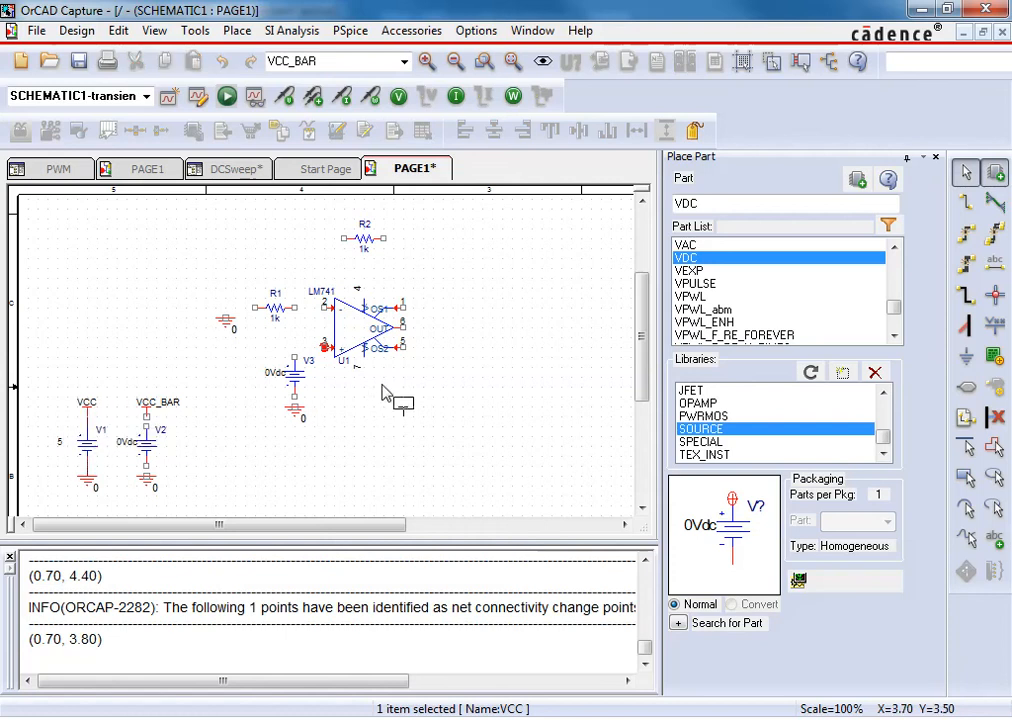
pyautogui.hotkey('ctrl', 'v')
pyautogui.press('r')
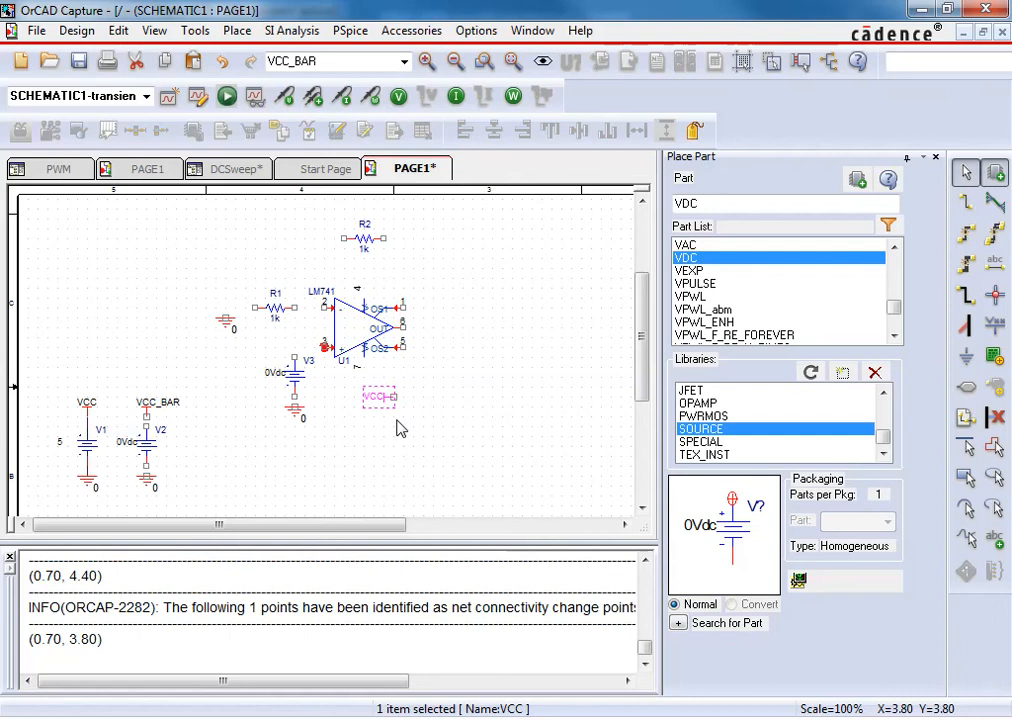
pyautogui.moveTo(393, 397); pyautogui.dragTo(366, 382)
pyautogui.press('w')
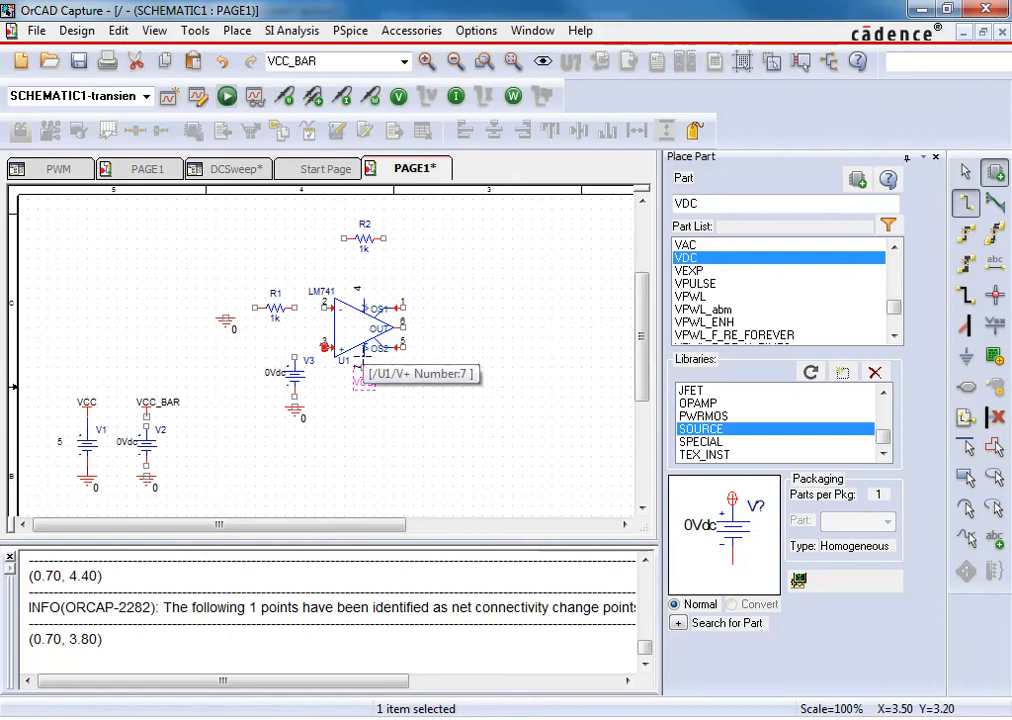
pyautogui.click(363, 360)
pyautogui.click(364, 368)
pyautogui.press('Escape')
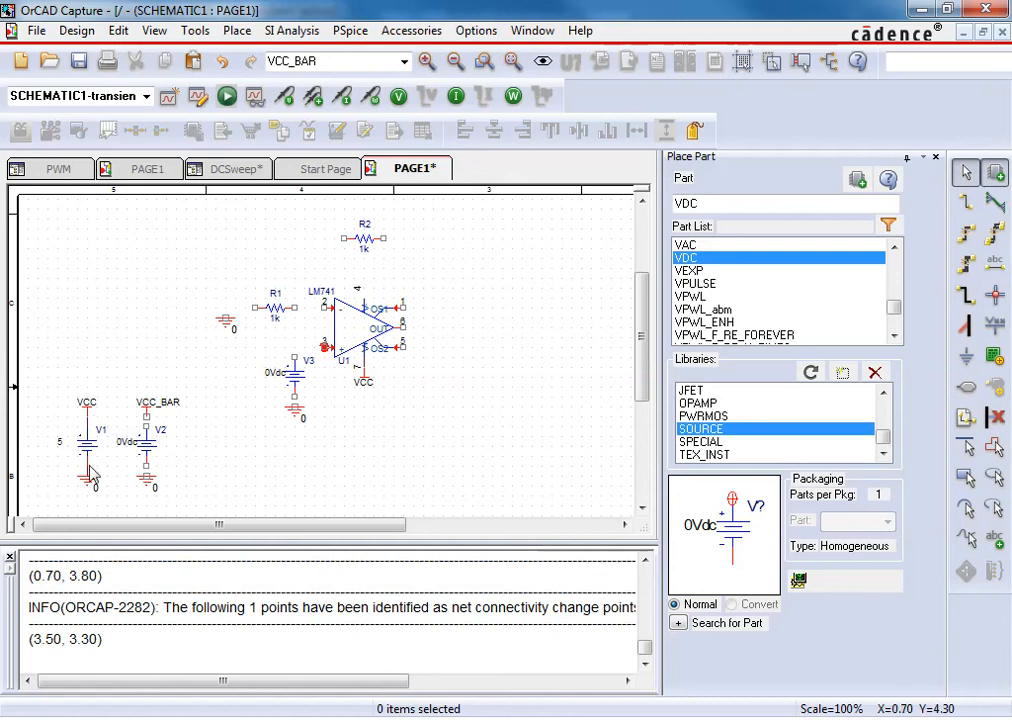
# Paste an extra copy of the VCC power symbol in the empty area beside the op-amp and delete it.
pyautogui.click(89, 405)
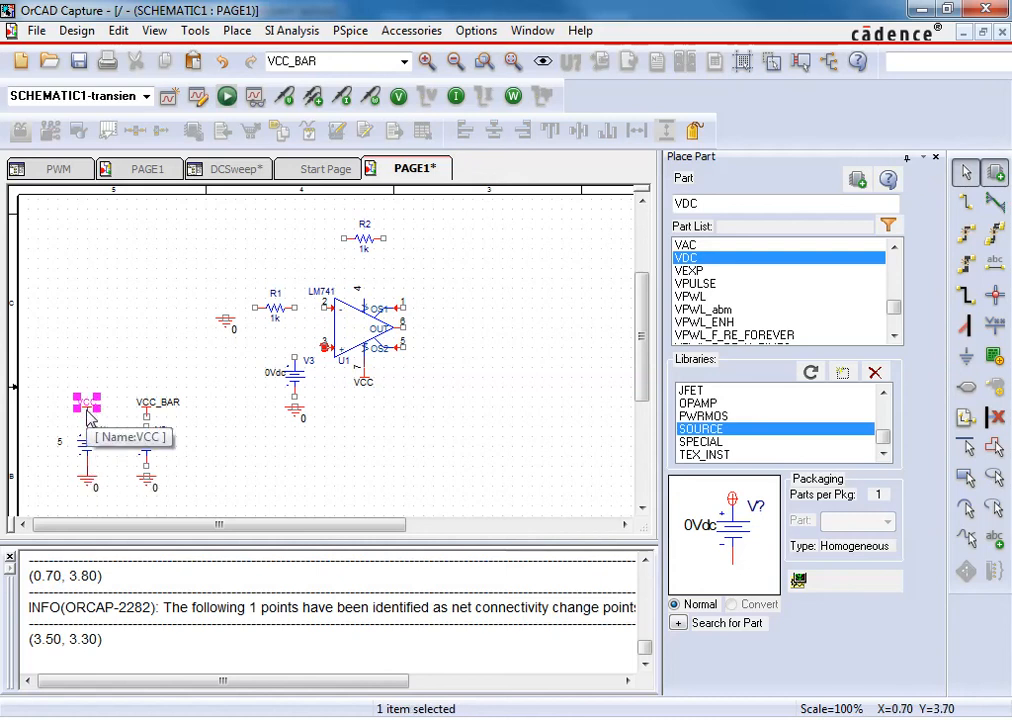
pyautogui.click(363, 382)
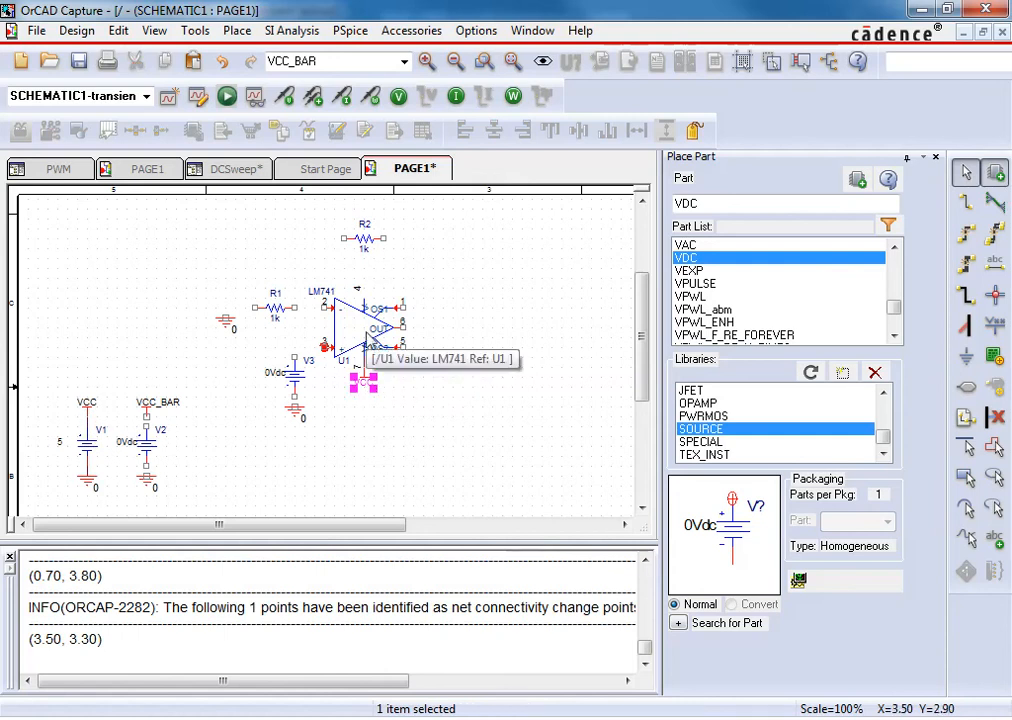
pyautogui.click(364, 367)
pyautogui.click(364, 379)
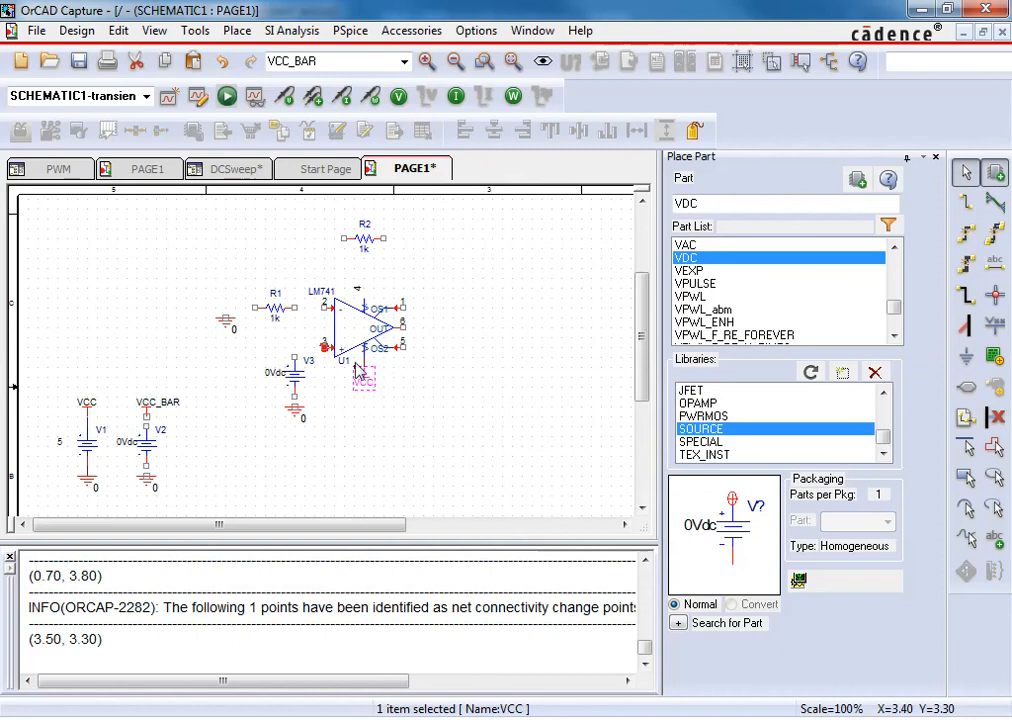
pyautogui.hotkey('ctrl', 'v')
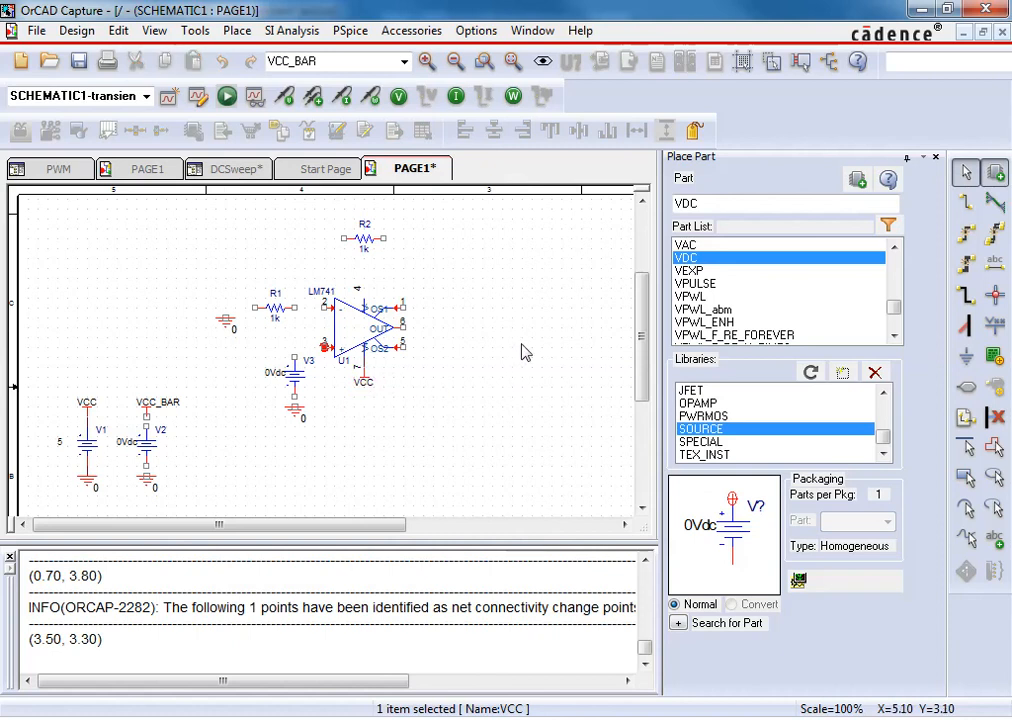
pyautogui.click(540, 374)
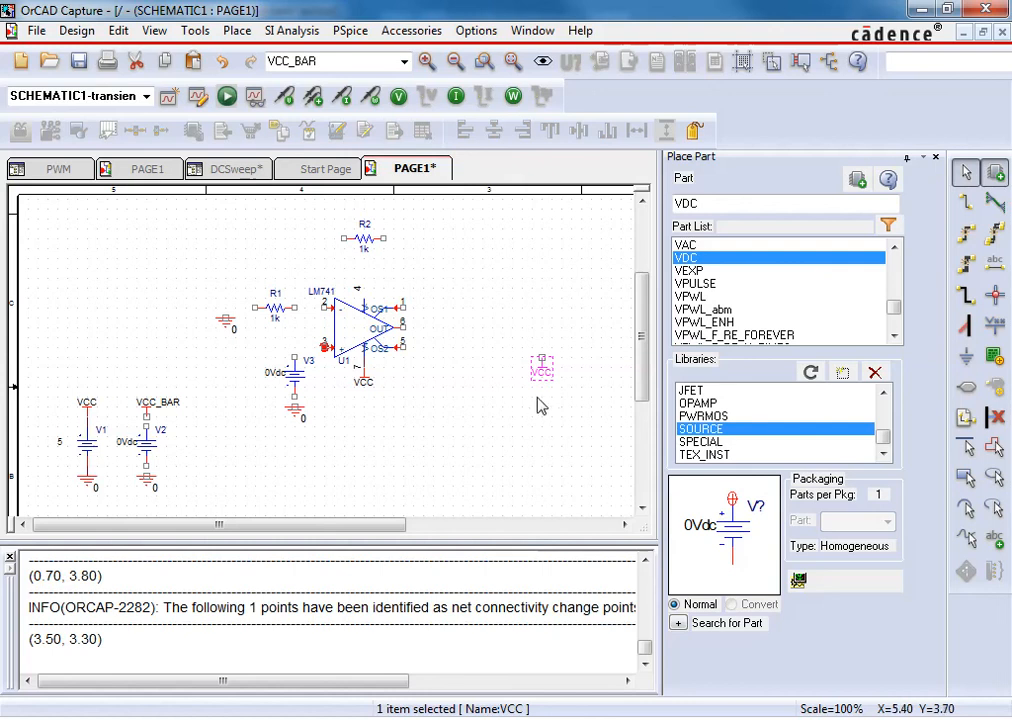
pyautogui.moveTo(522, 338); pyautogui.dragTo(581, 383)
pyautogui.press('Delete')
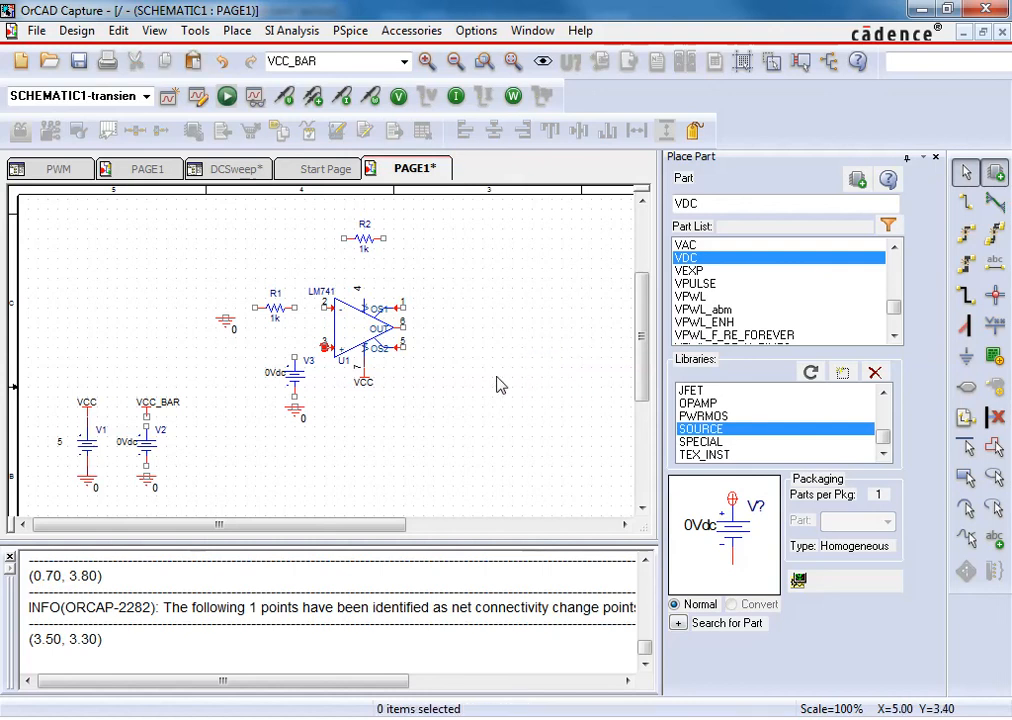
# Rename the power symbol above source V2 to VDD.
pyautogui.doubleClick(171, 411)
pyautogui.write('VDD')
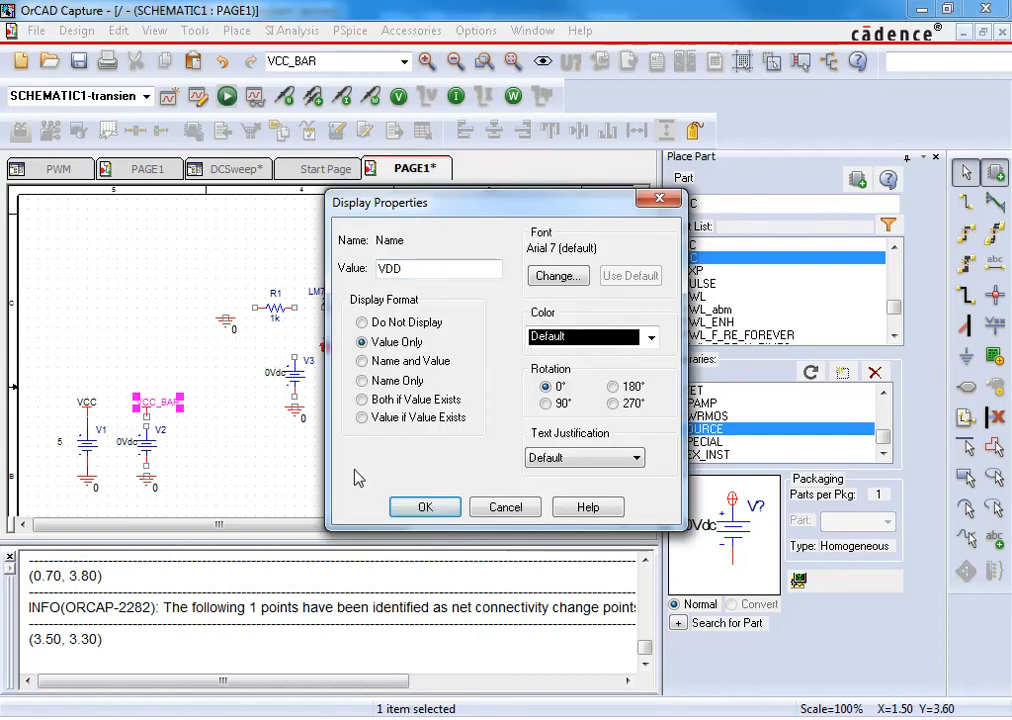
pyautogui.click(425, 507)
# Wire source V2's positive terminal to the VDD symbol and its negative terminal to its ground.
pyautogui.press('w')
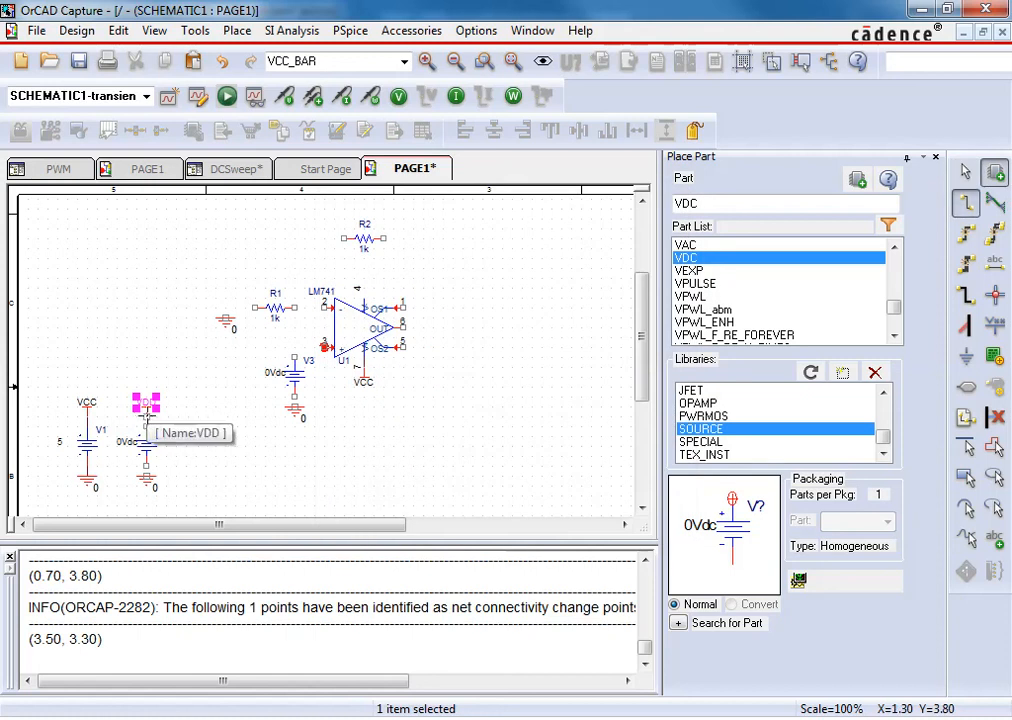
pyautogui.click(146, 426)
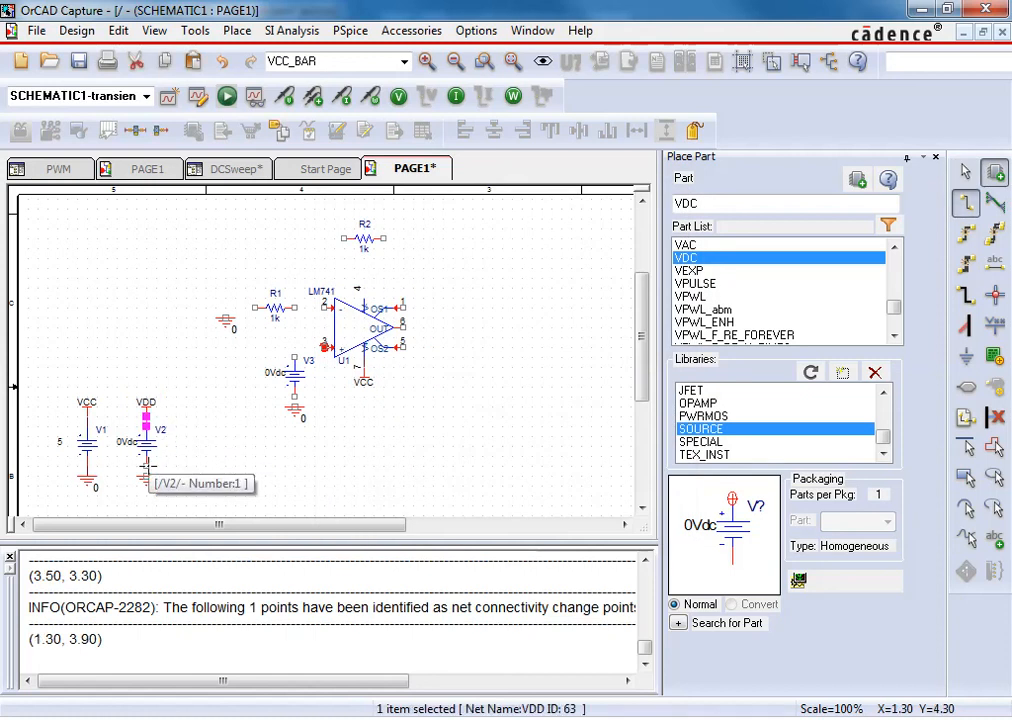
pyautogui.click(146, 466)
pyautogui.click(146, 477)
pyautogui.press('Escape')
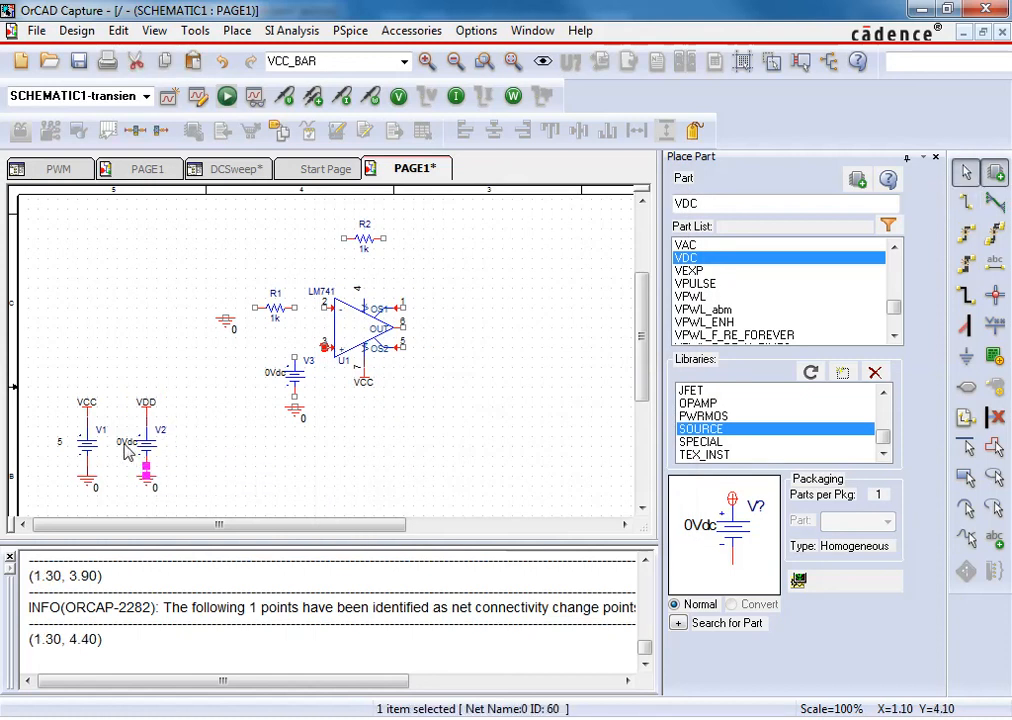
# Set the DC voltage of source V2 to -5.
pyautogui.doubleClick(126, 441)
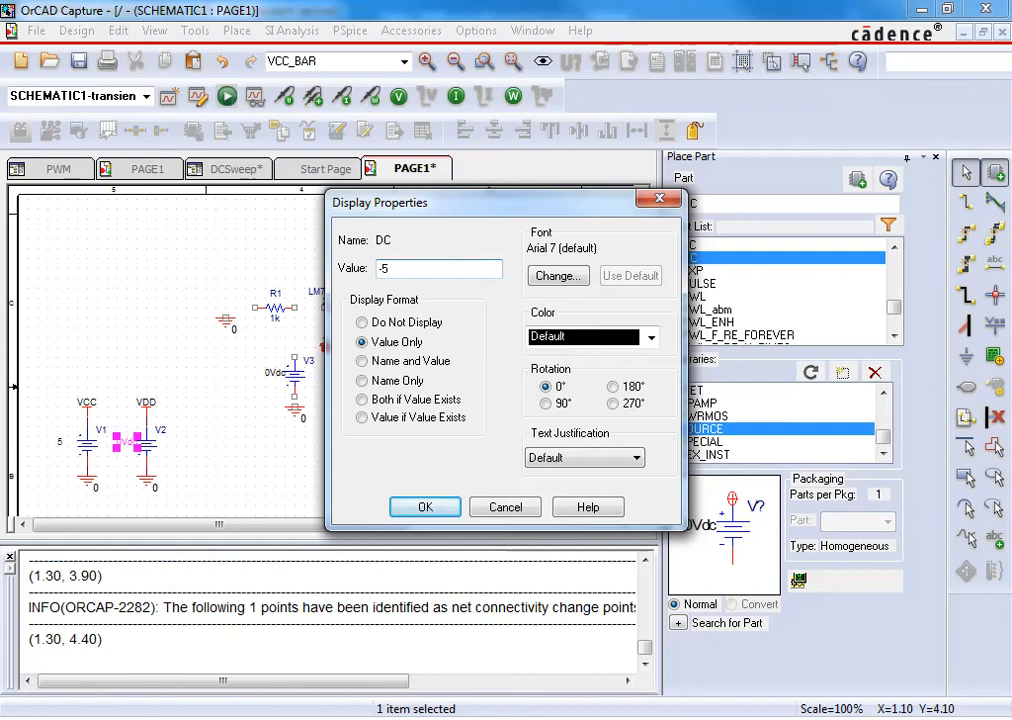
pyautogui.write('-5')
pyautogui.press('Return')
# Place a copy of the VDD power symbol above the op-amp and wire it to pin 4.
pyautogui.click(147, 404)
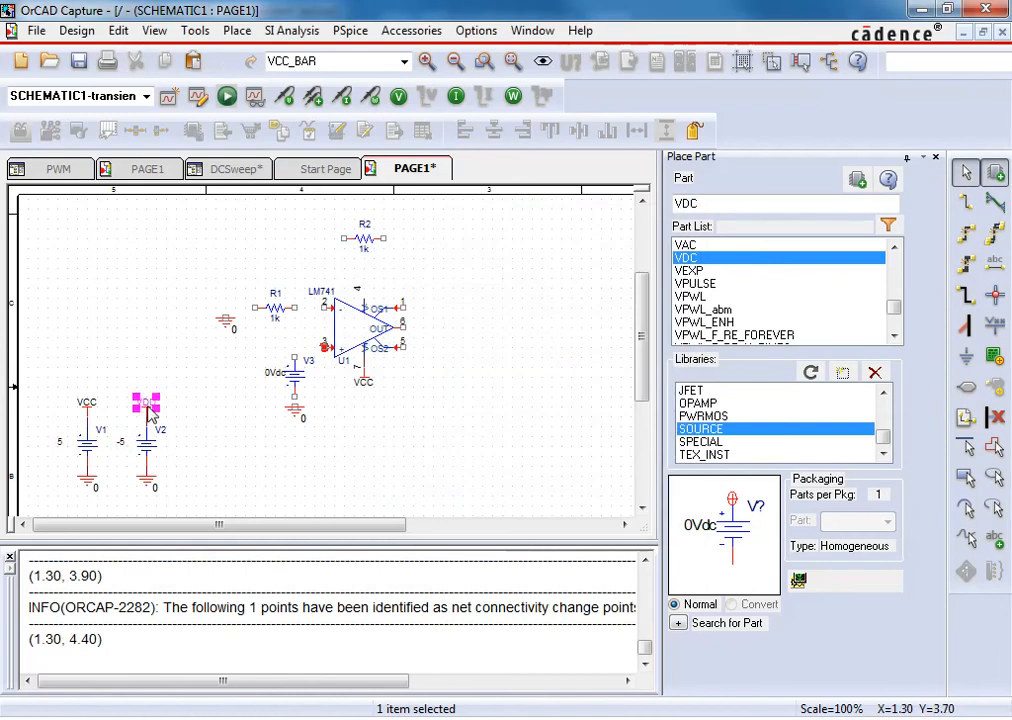
pyautogui.hotkey('ctrl', 'c')
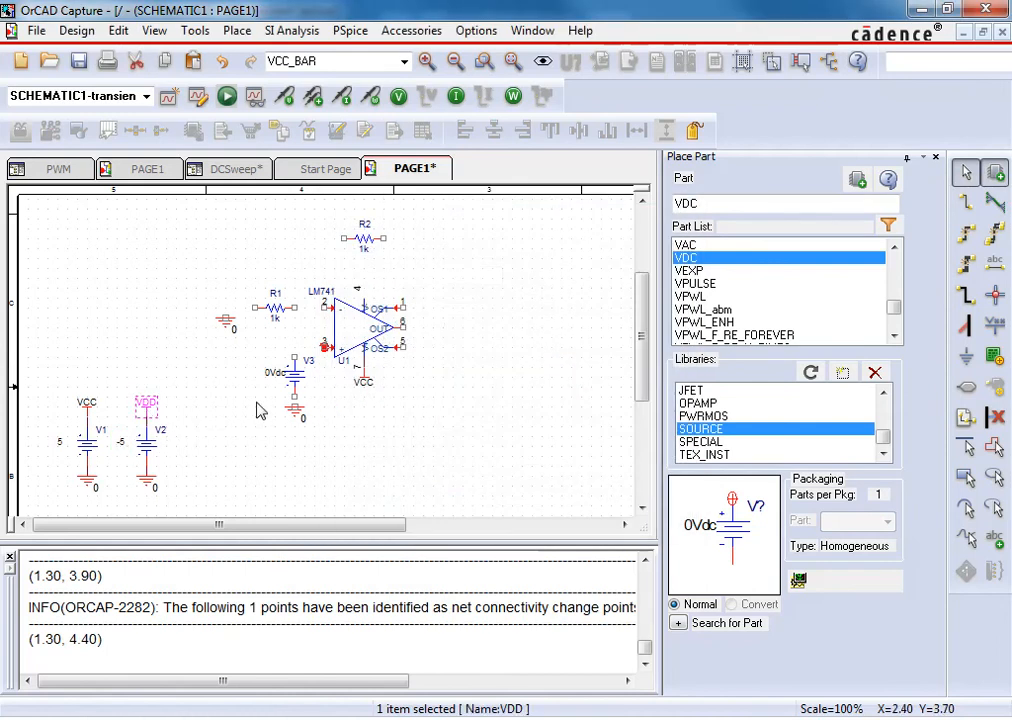
pyautogui.hotkey('ctrl', 'v')
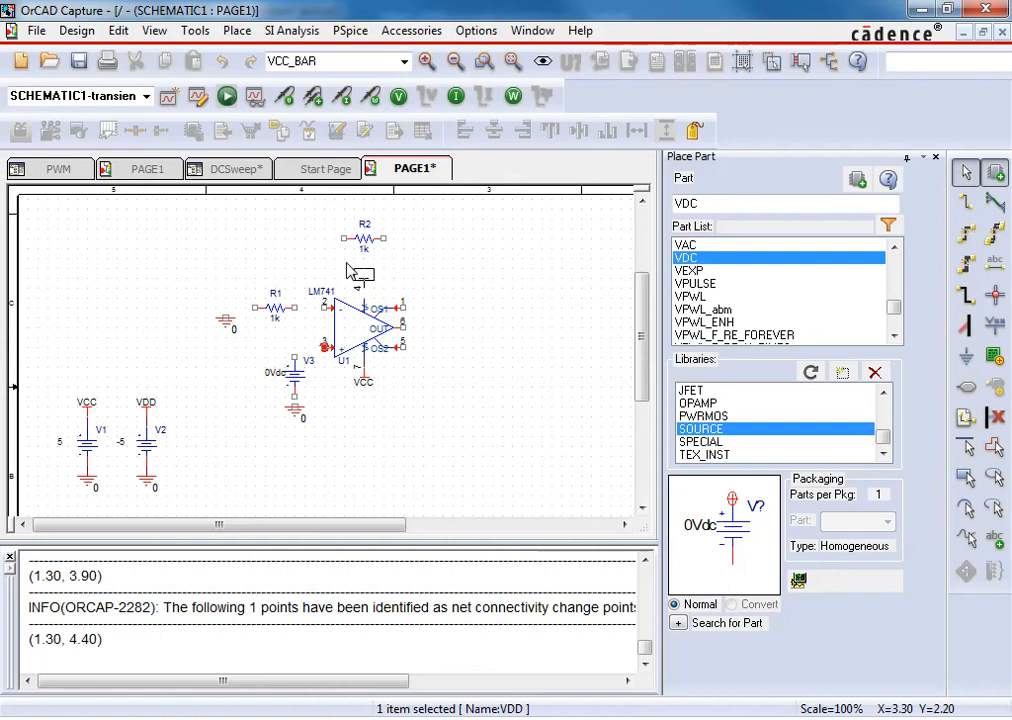
pyautogui.click(362, 272)
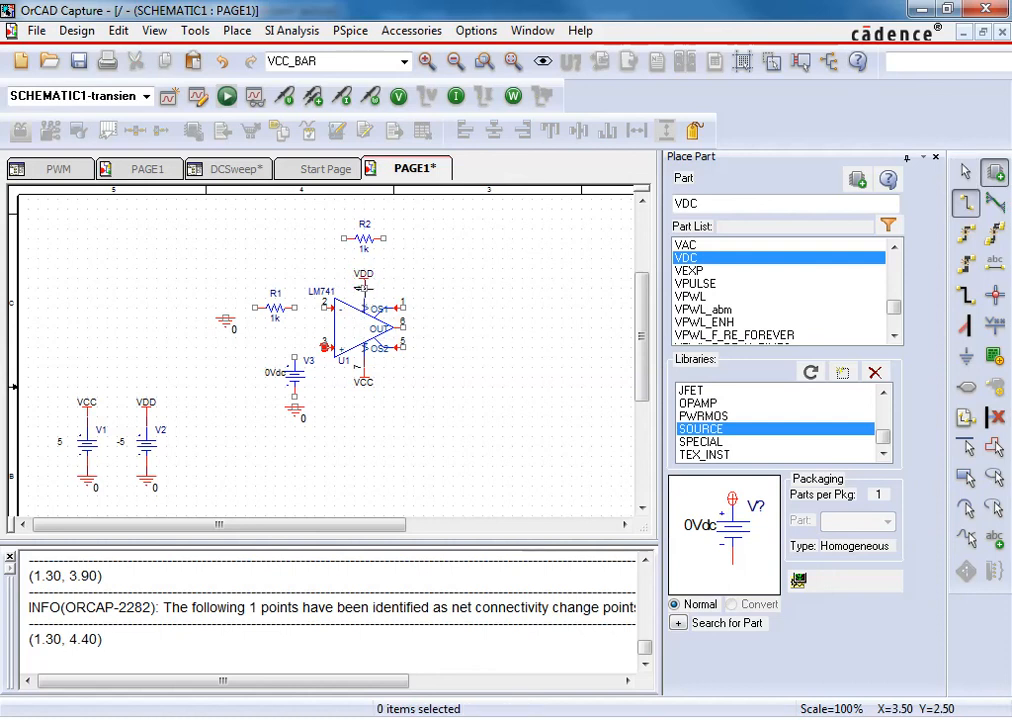
pyautogui.press('Escape')
pyautogui.click(459, 420)
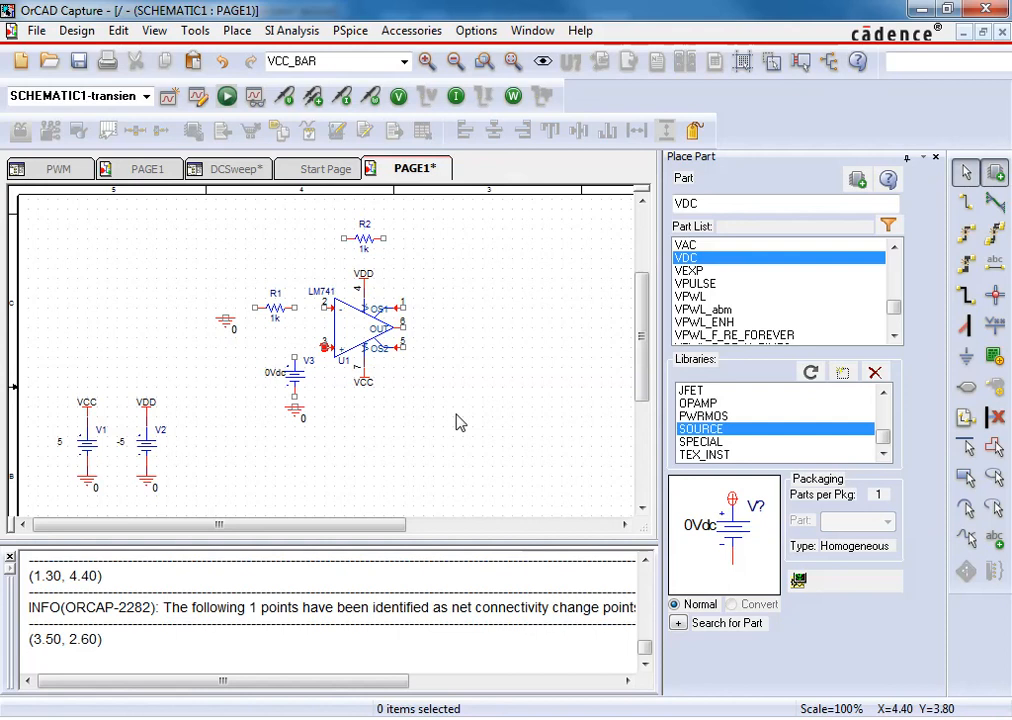
# Set resistor R2 to 3.3k and wire its left end to R1 and the op-amp's inverting input, pin 2.
pyautogui.doubleClick(364, 249)
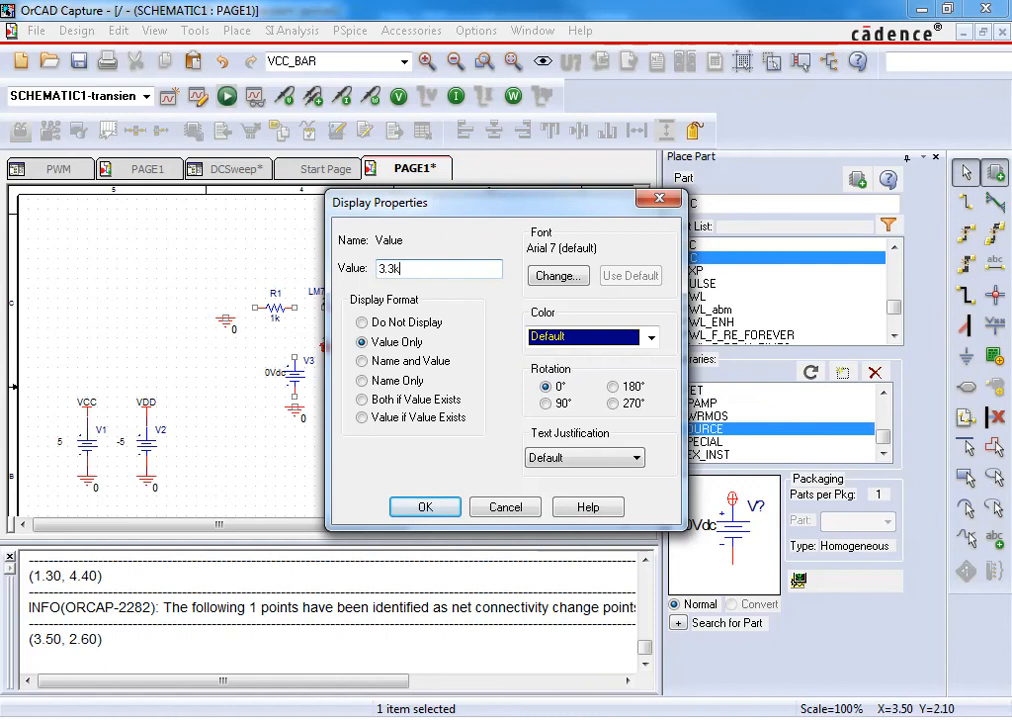
pyautogui.press('Return')
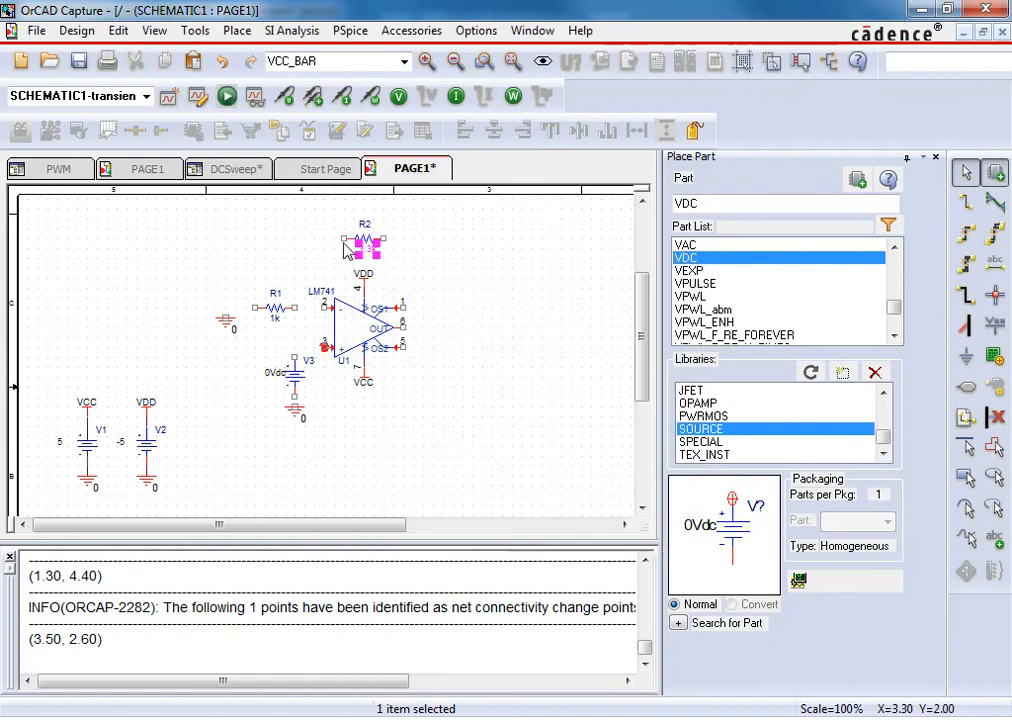
pyautogui.press('w')
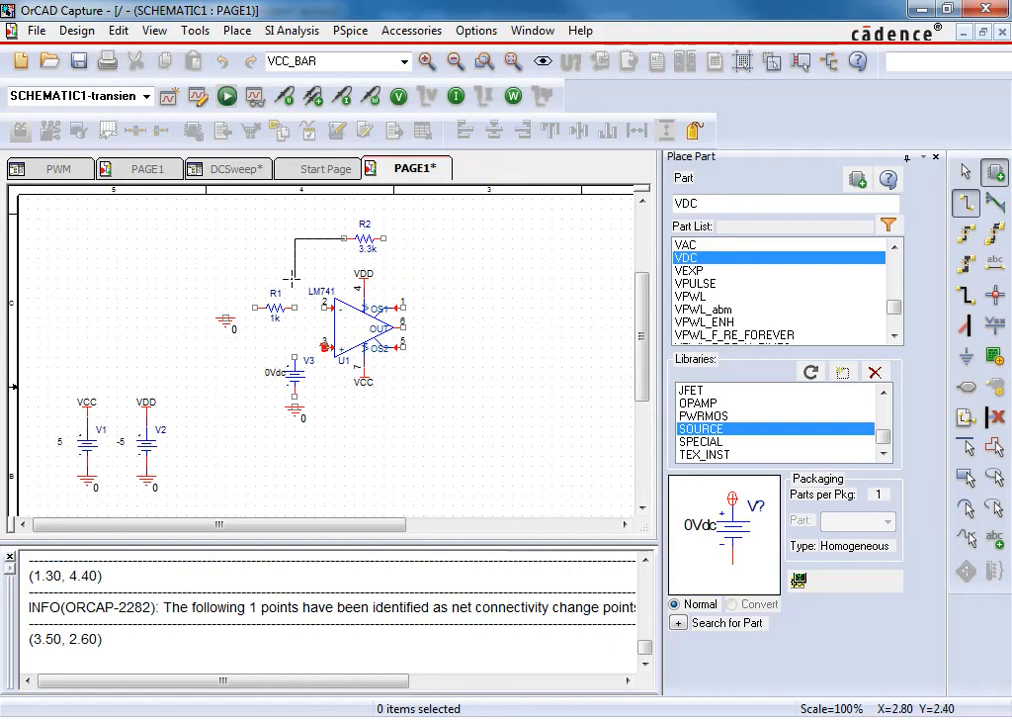
pyautogui.click(294, 308)
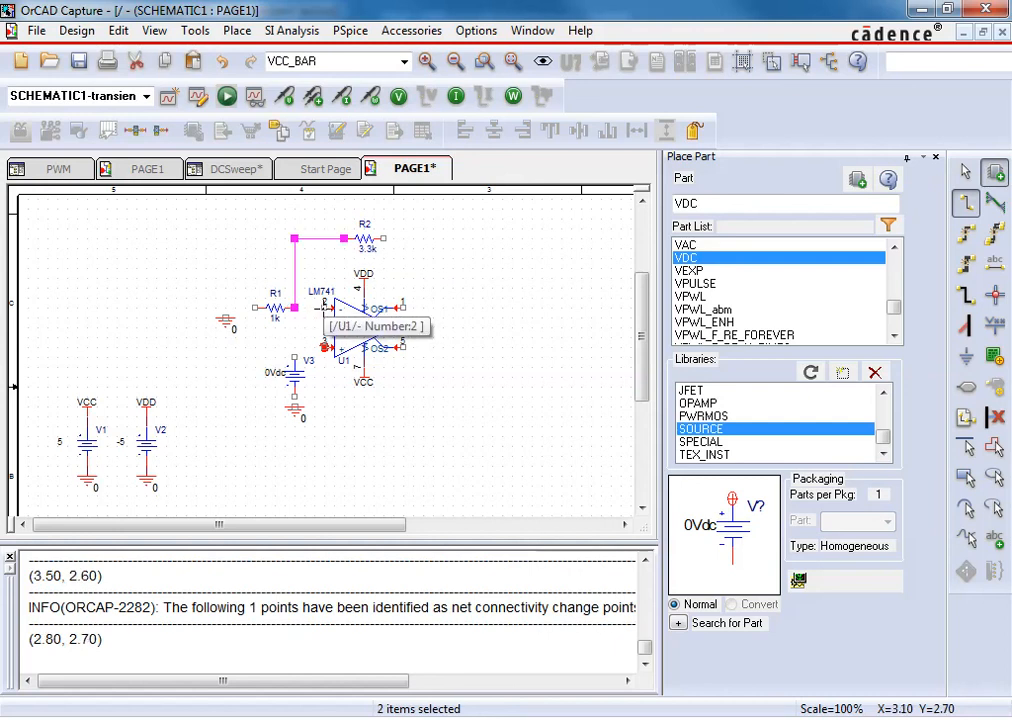
pyautogui.click(323, 308)
pyautogui.click(294, 308)
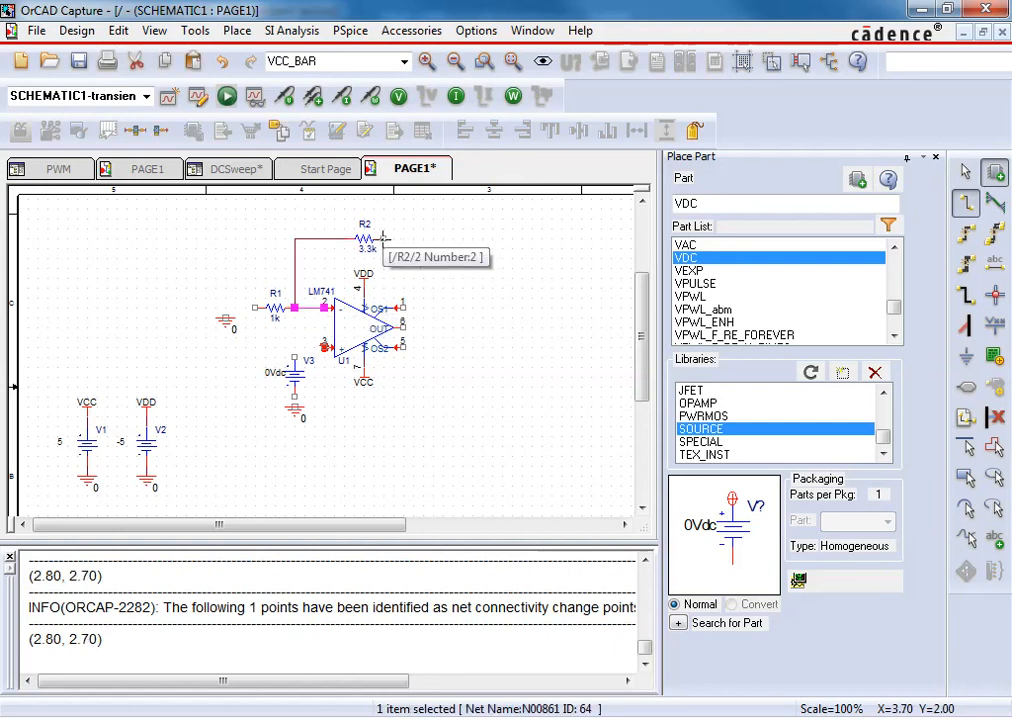
# Wire R2's right end to the op-amp output, pin 6, and R1's free end to the ground beside it.
pyautogui.click(384, 239)
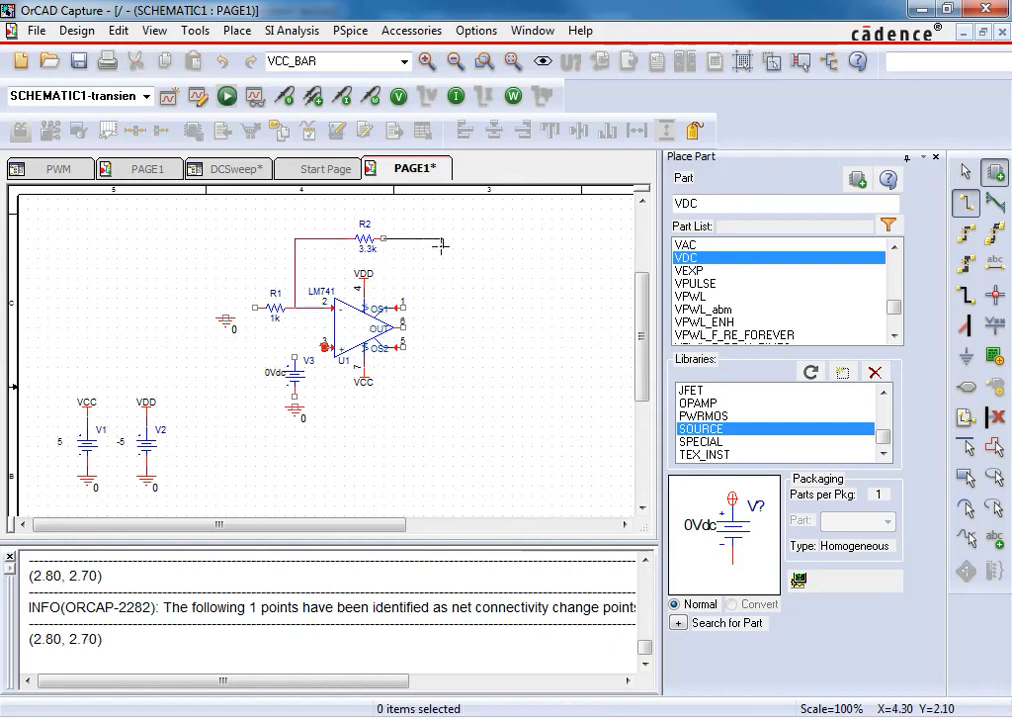
pyautogui.click(453, 327)
pyautogui.click(403, 327)
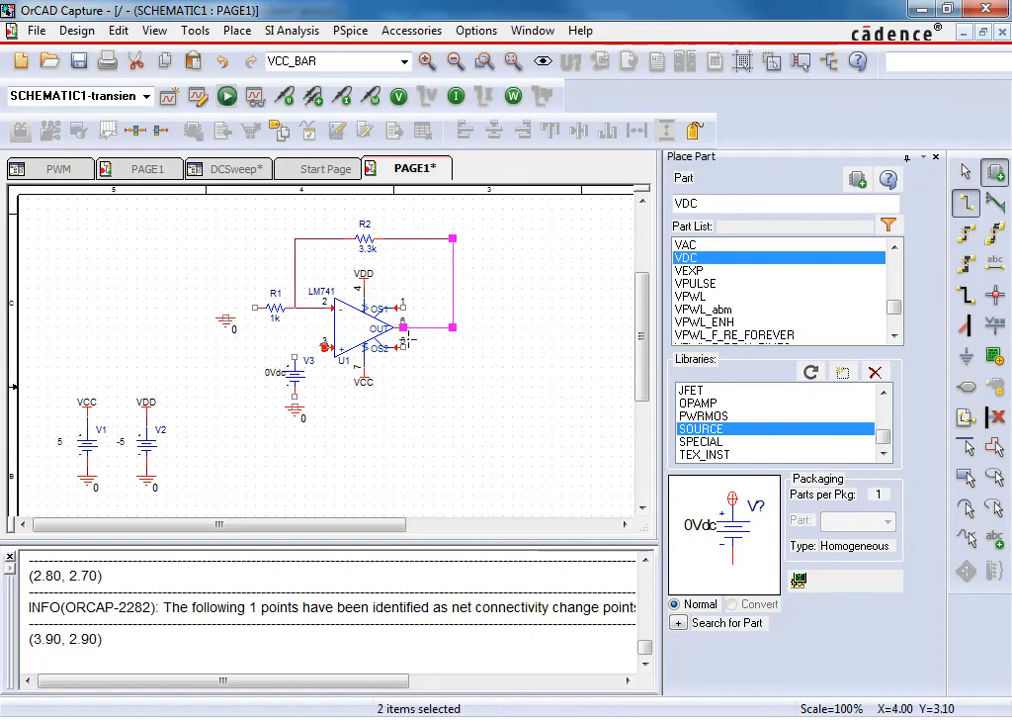
pyautogui.click(241, 302)
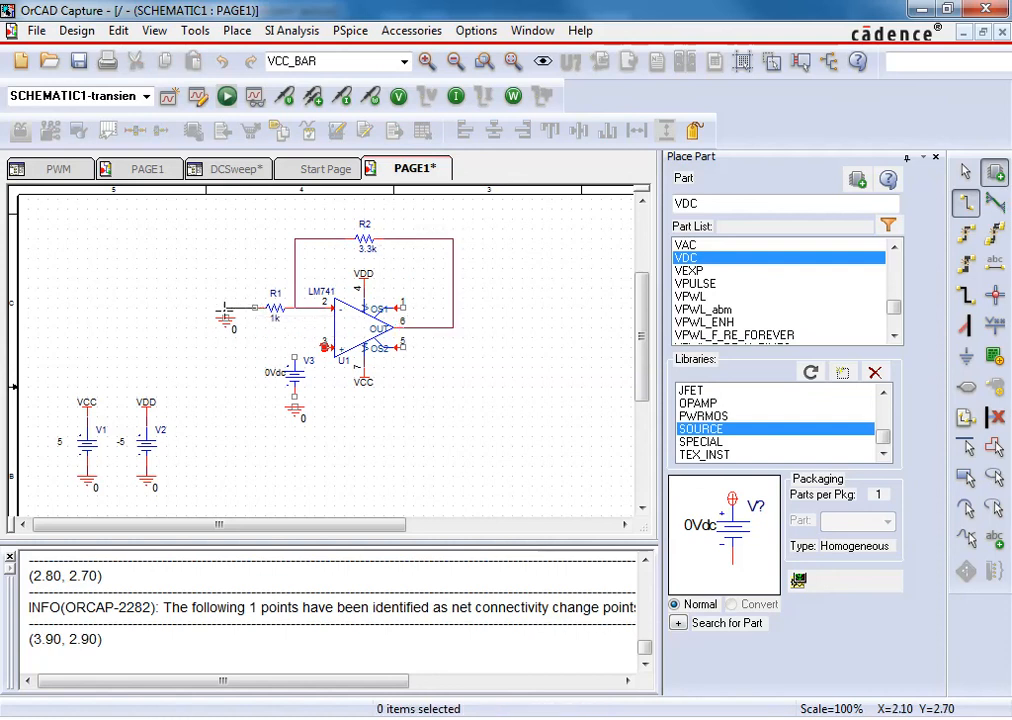
pyautogui.click(226, 307)
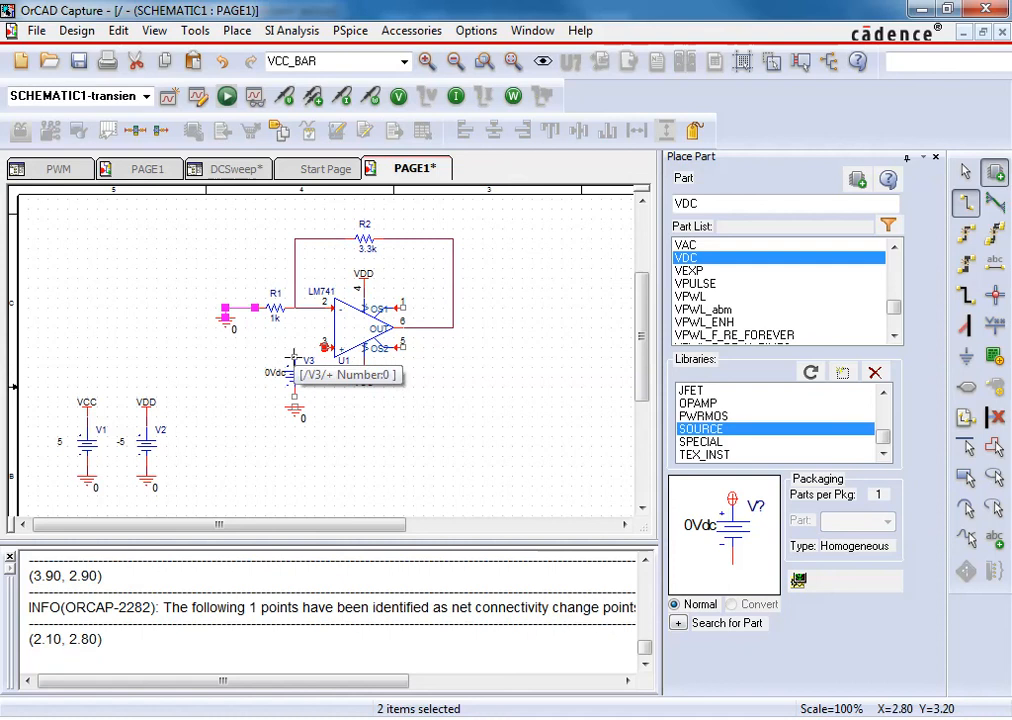
# Wire source V3's positive terminal to the op-amp's non-inverting input, pin 3, and its negative terminal to ground.
pyautogui.click(321, 343)
pyautogui.click(294, 357)
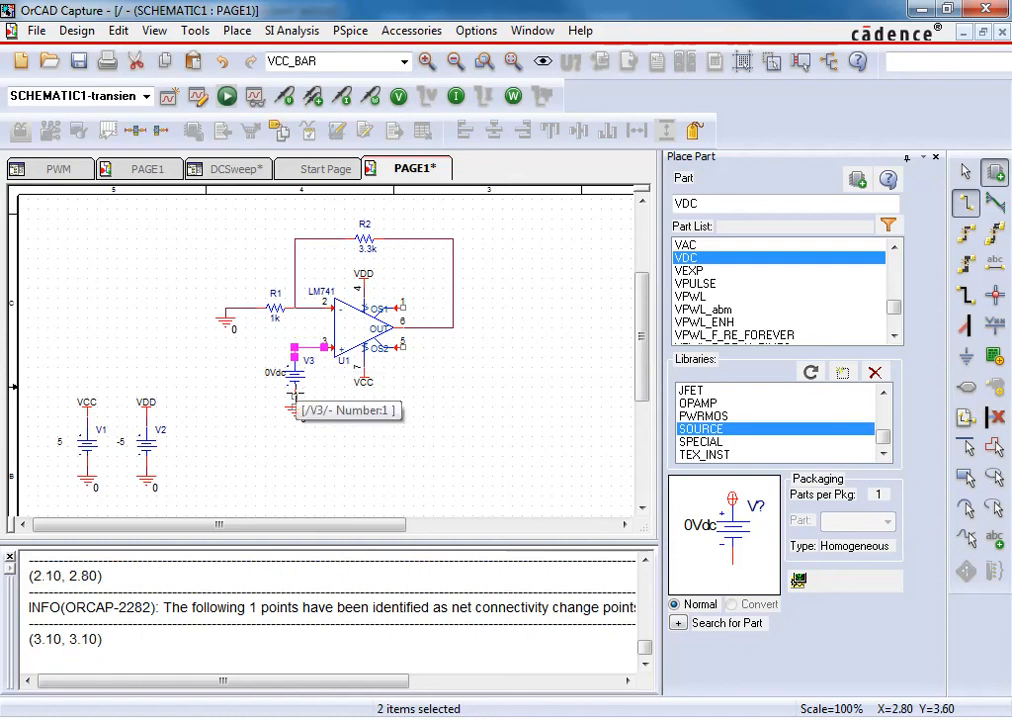
pyautogui.click(294, 397)
pyautogui.click(294, 407)
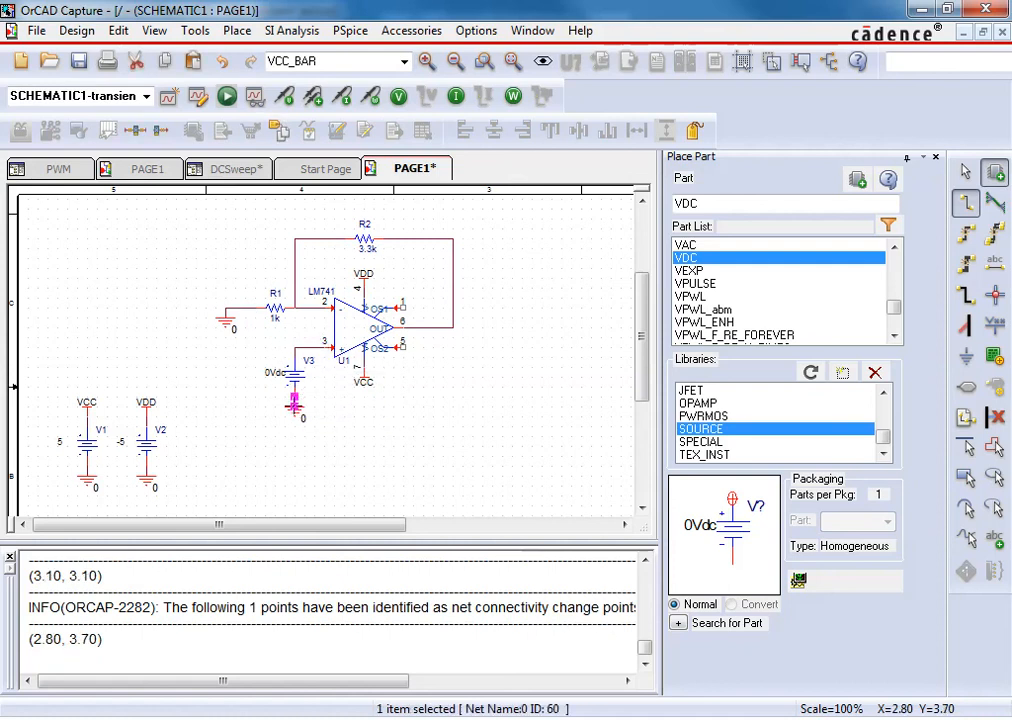
pyautogui.press('Escape')
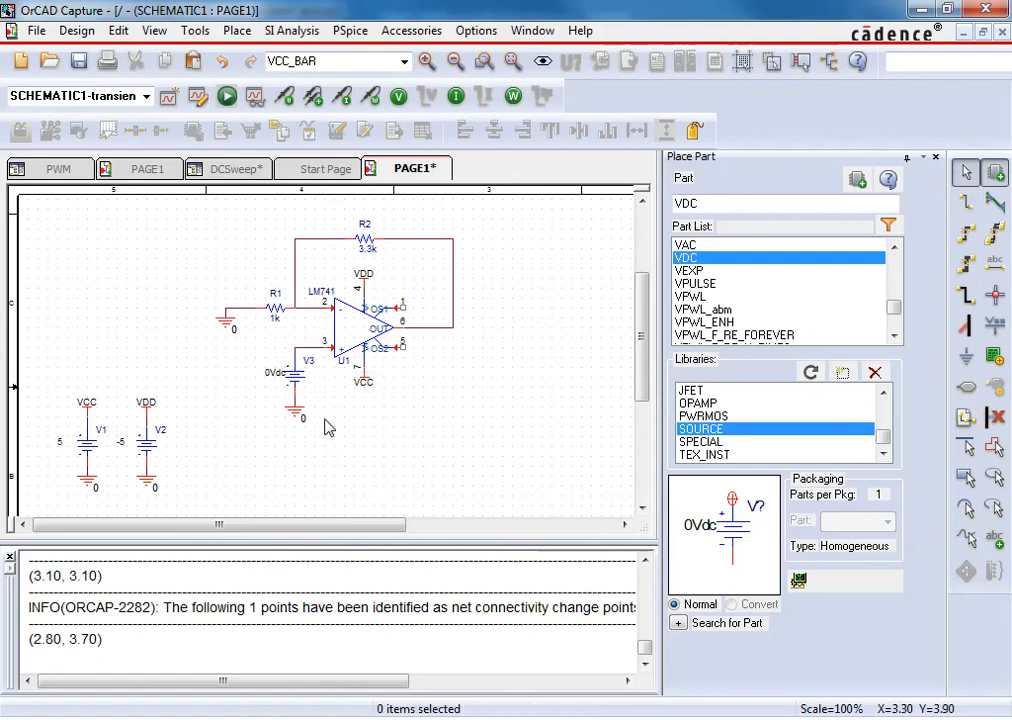
# Set the DC voltage of source V3 to 0.5.
pyautogui.doubleClick(271, 376)
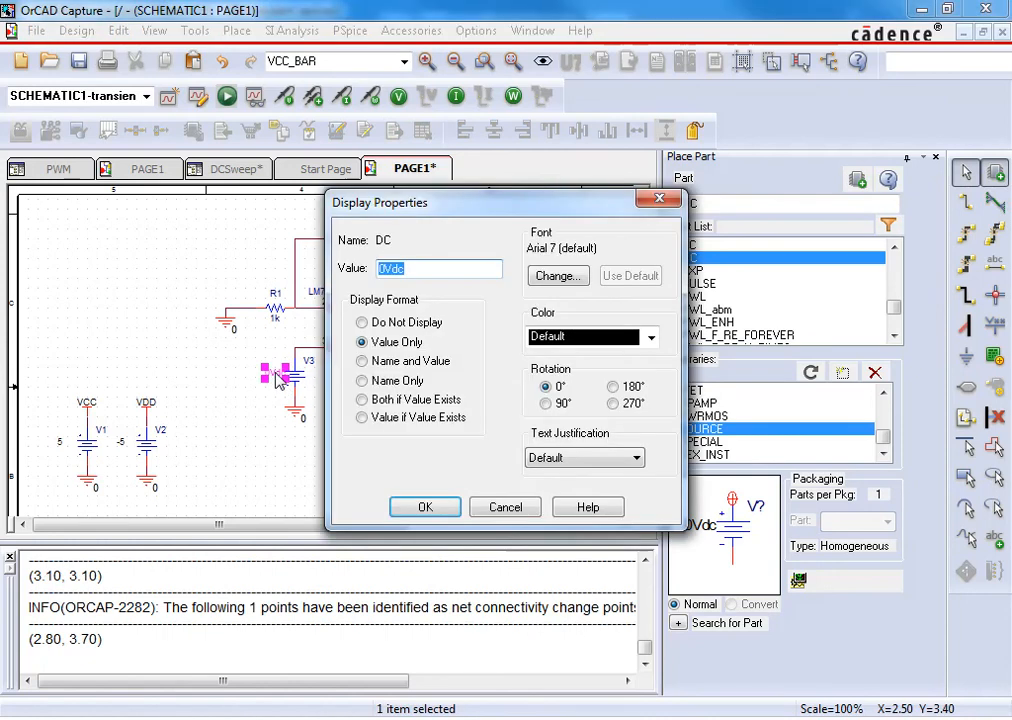
pyautogui.write('0.5')
pyautogui.press('Return')
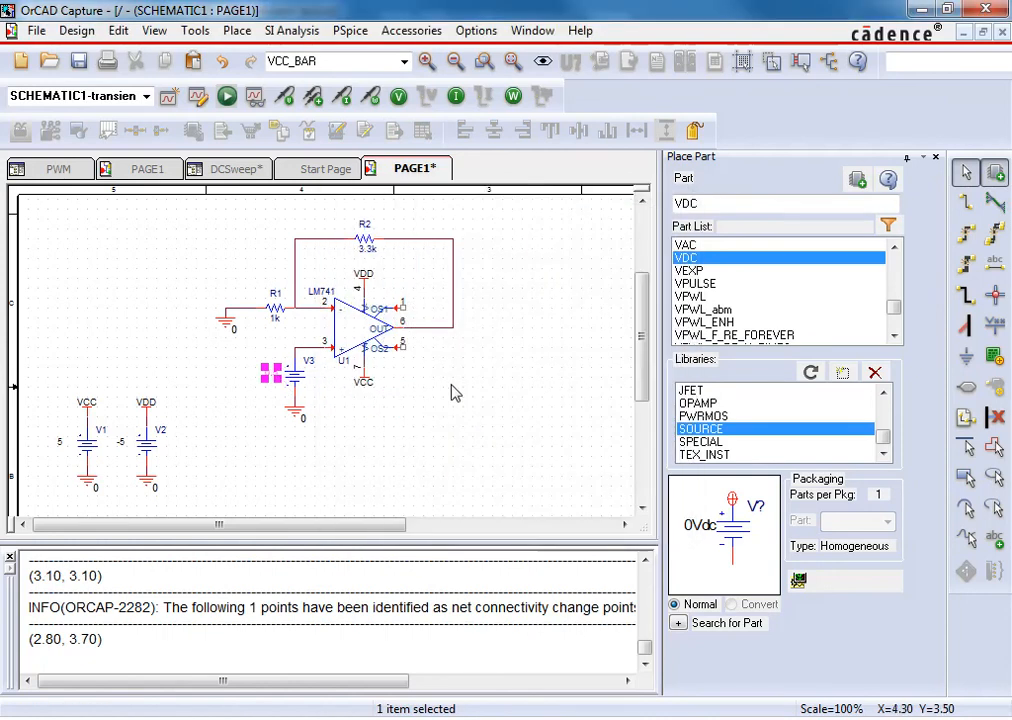
pyautogui.click(436, 316)
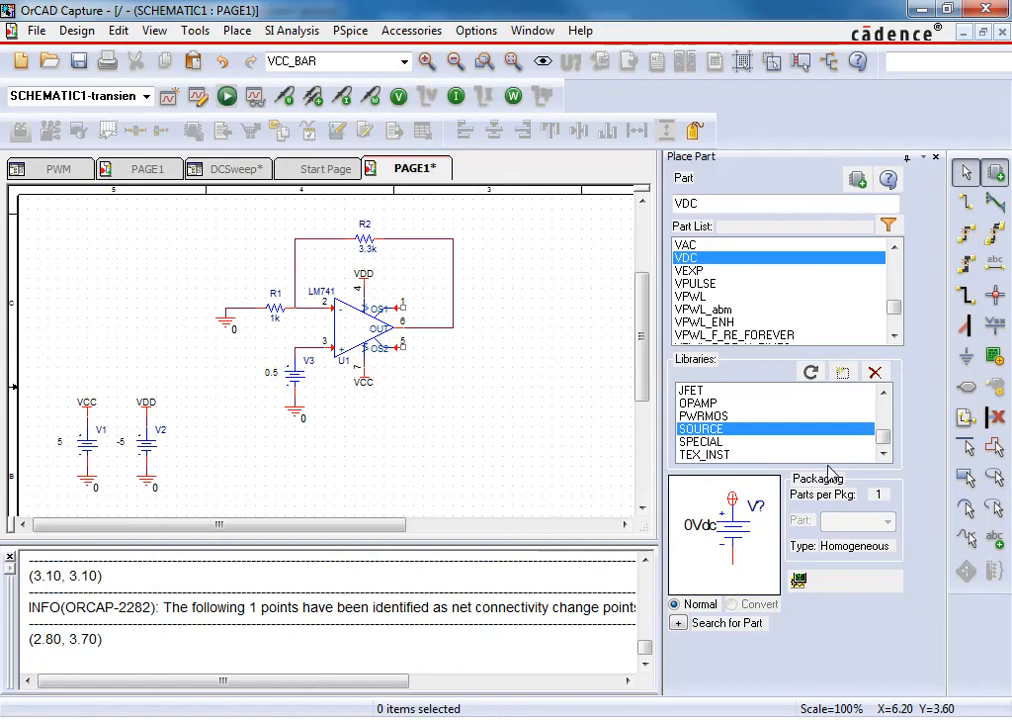
pyautogui.hotkey('alt', 'Tab')
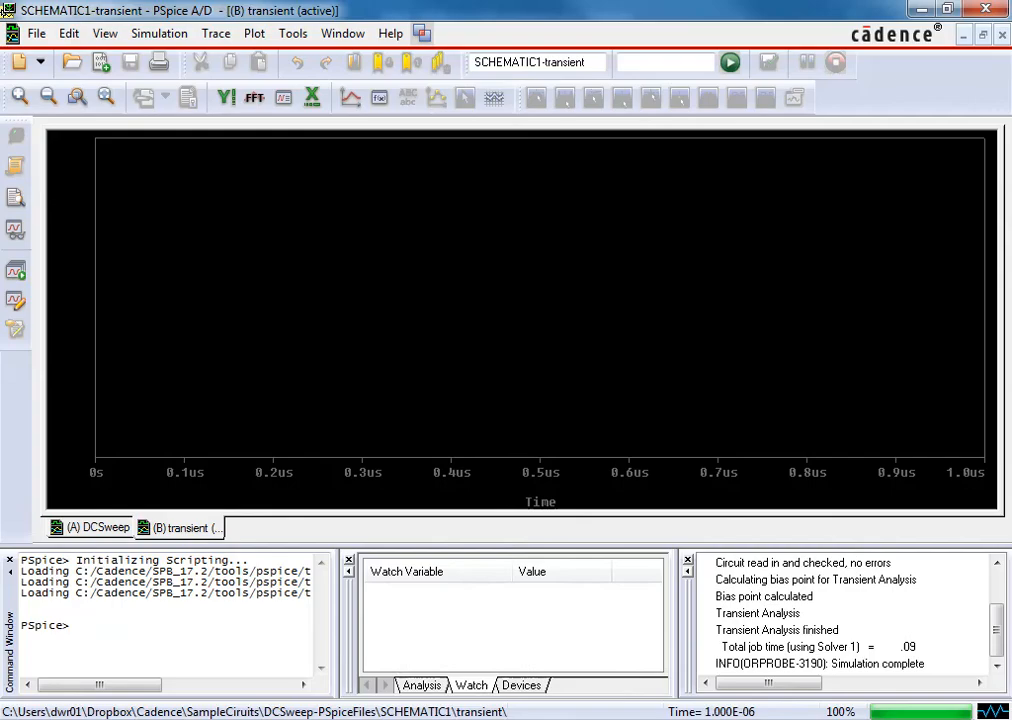
pyautogui.click(159, 33)
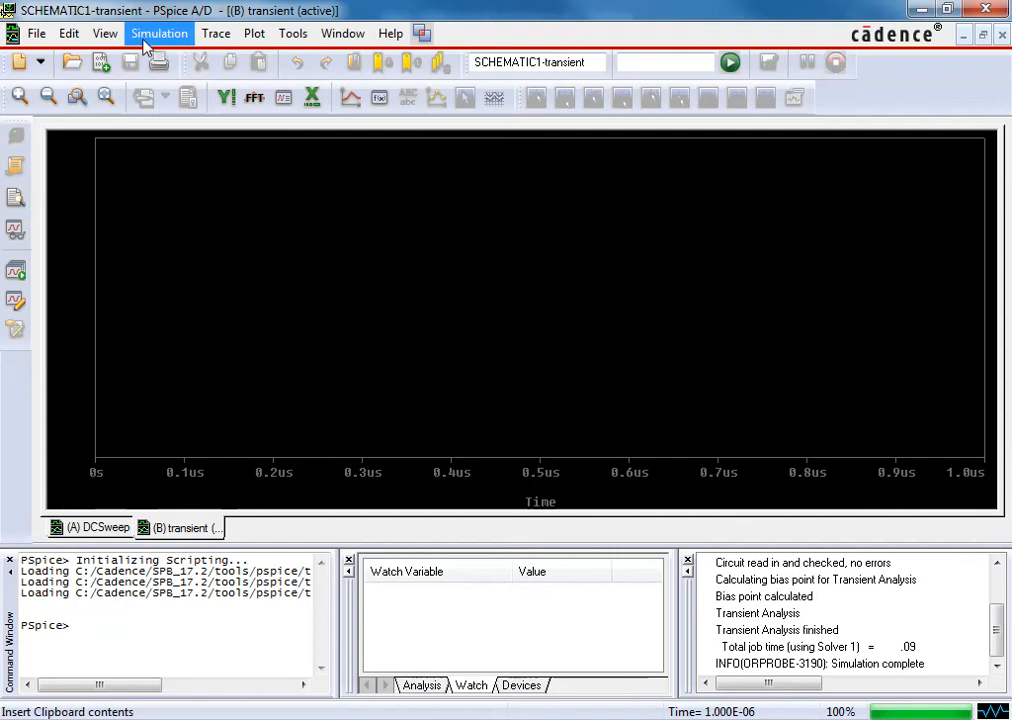
pyautogui.moveTo(217, 34)
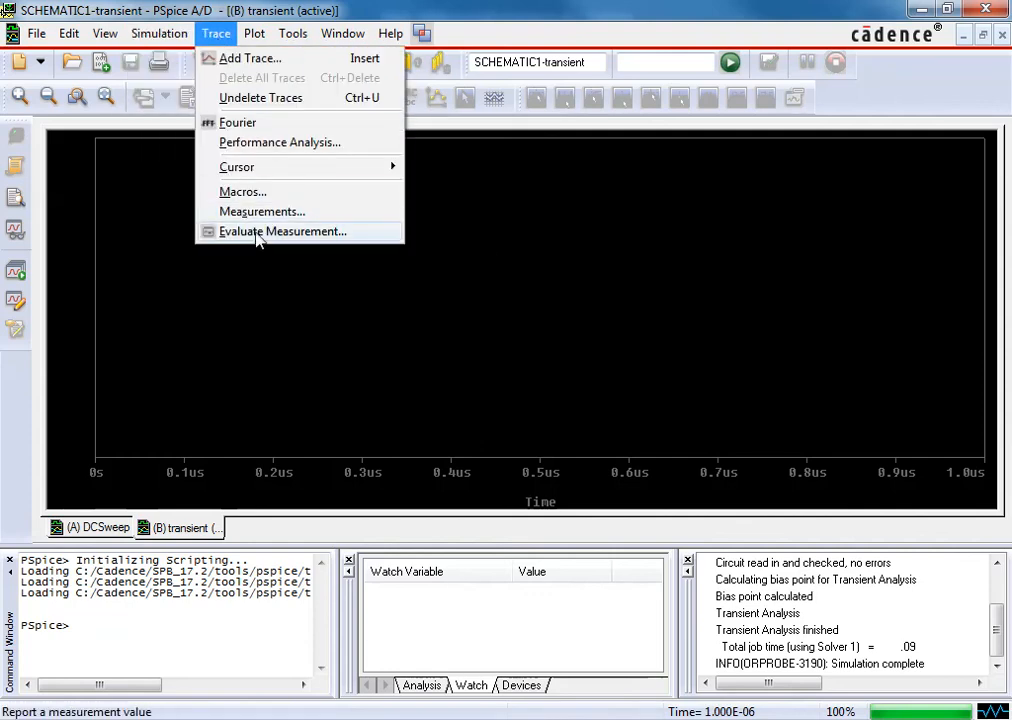
pyautogui.hotkey('alt', 'Tab')
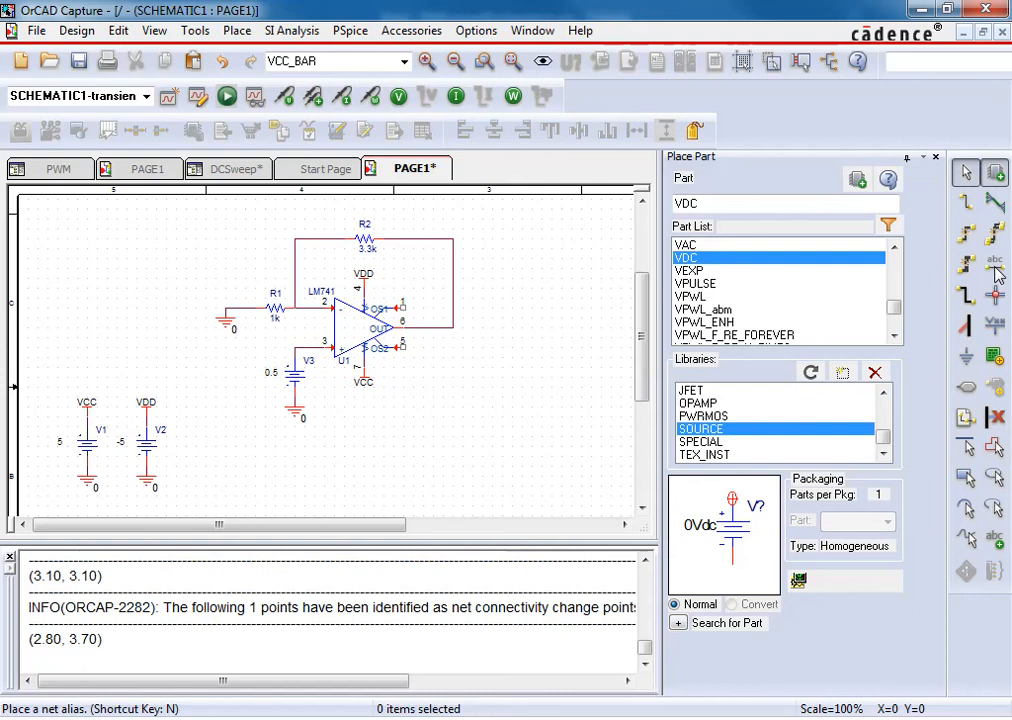
# Place the net alias Out on the vertical feedback wire between R2's right end and the op-amp output, pin 6.
pyautogui.click(996, 268)
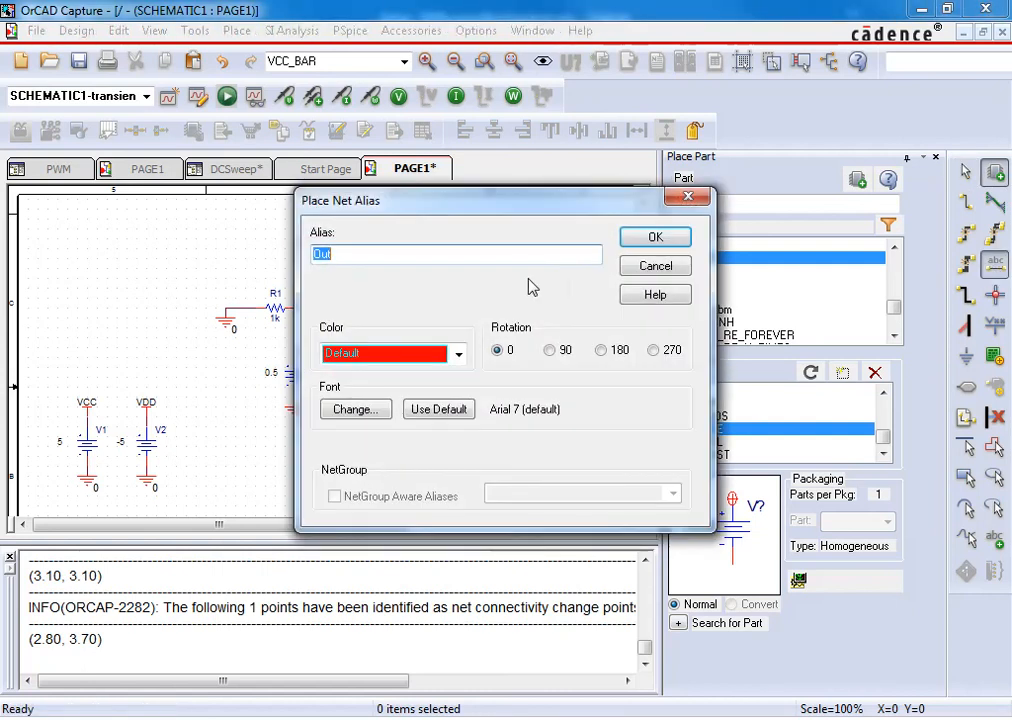
pyautogui.write('0')
pyautogui.write('ut')
pyautogui.click(653, 241)
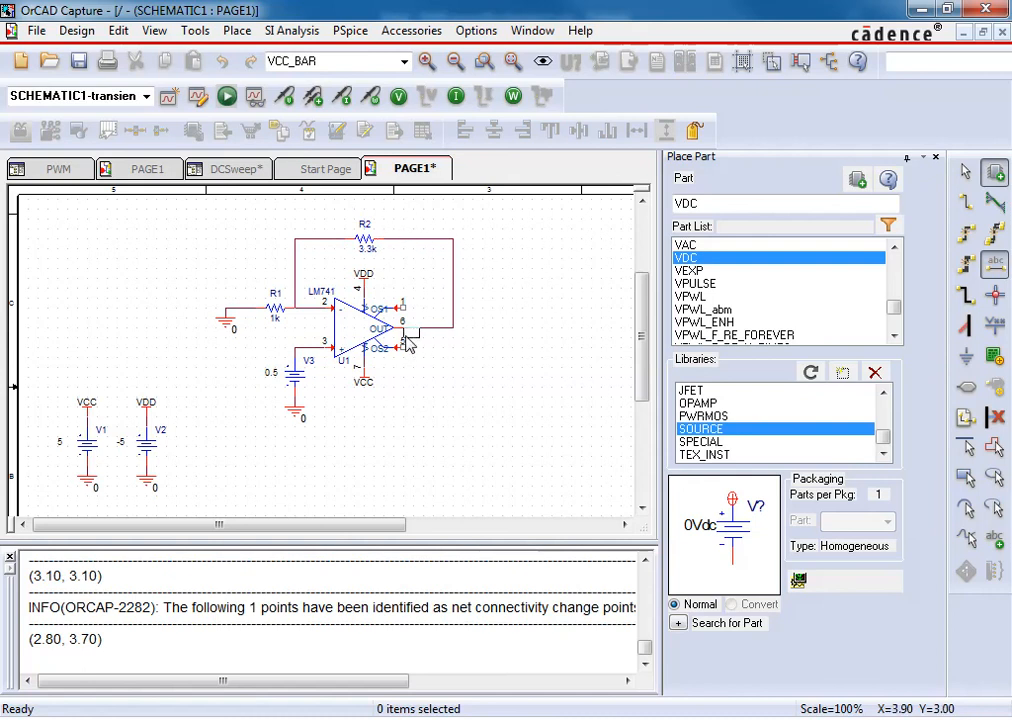
pyautogui.click(456, 315)
pyautogui.press('Escape')
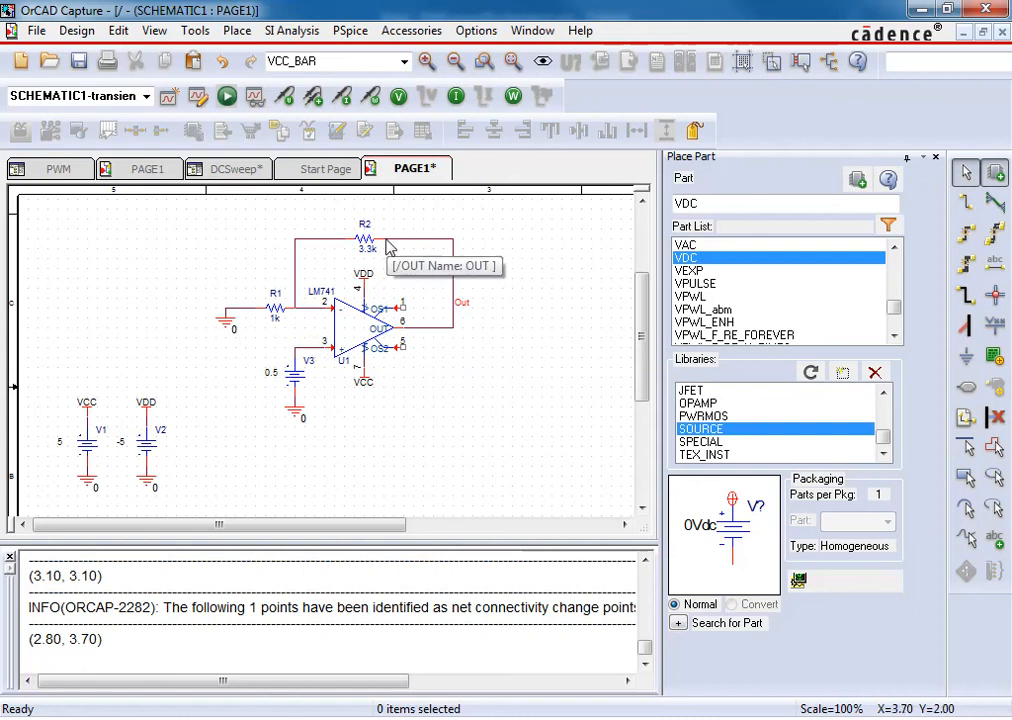
pyautogui.click(306, 311)
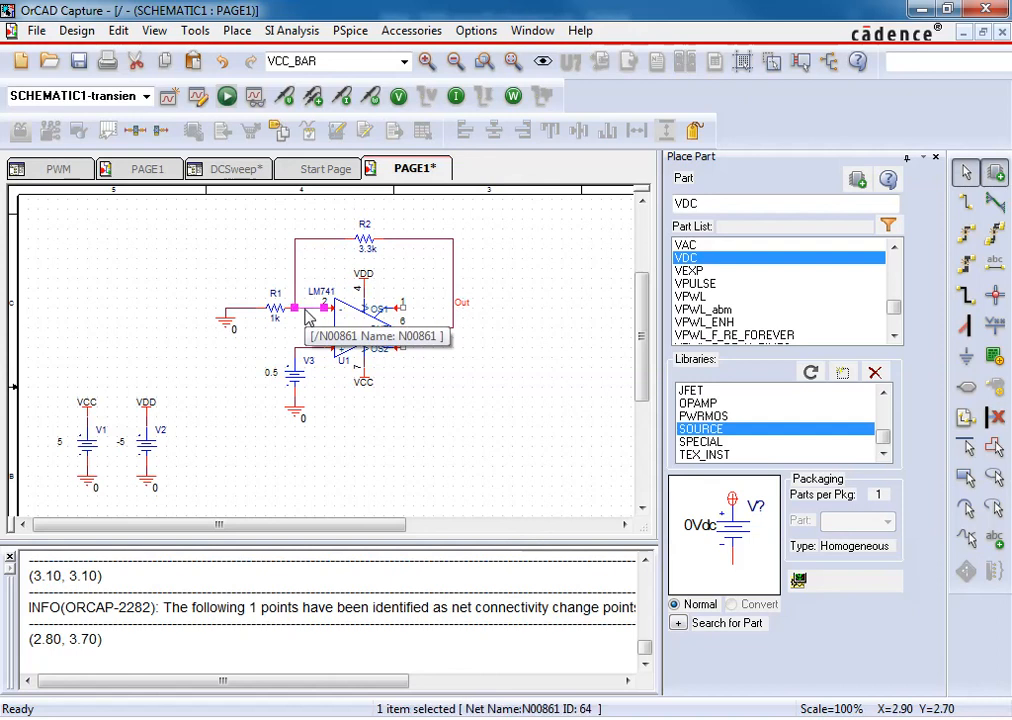
pyautogui.click(322, 236)
pyautogui.click(294, 245)
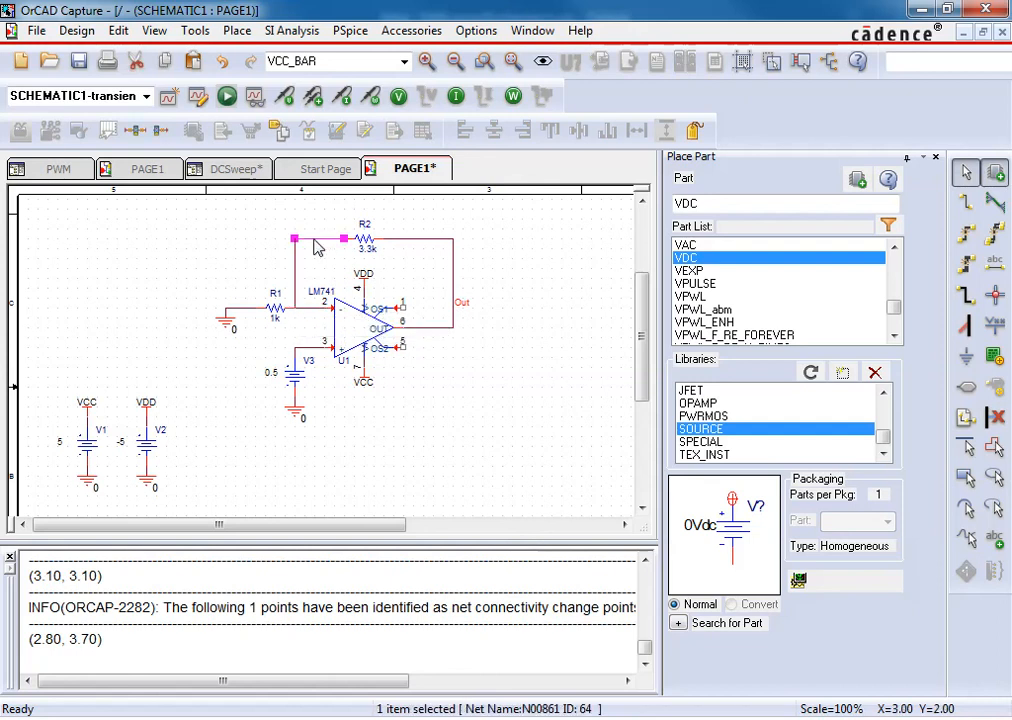
pyautogui.click(313, 316)
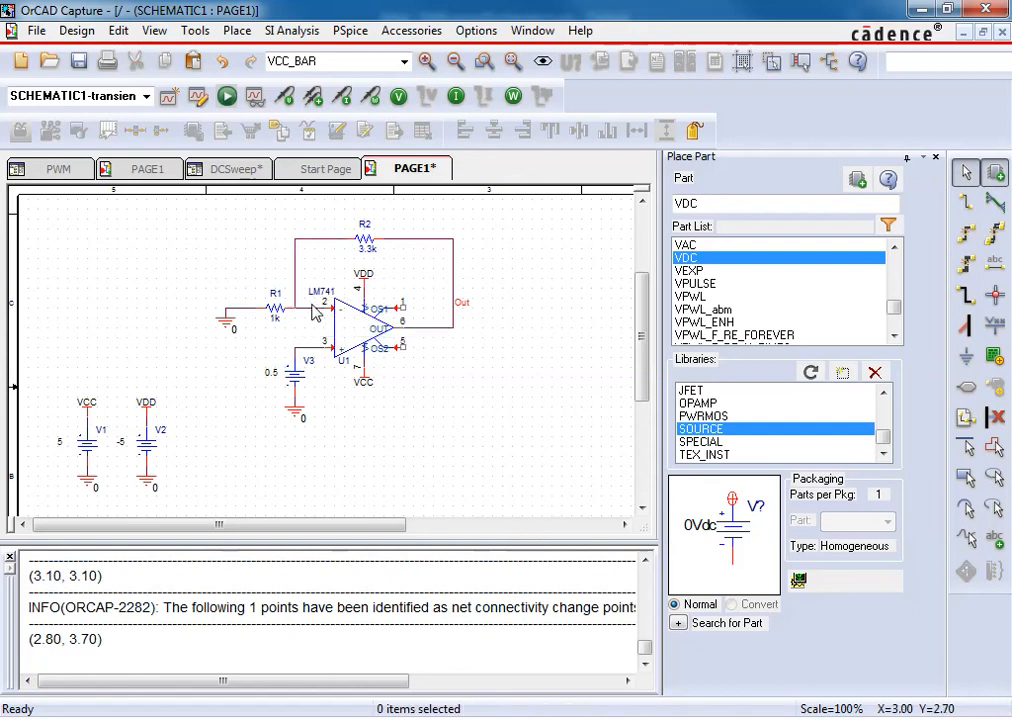